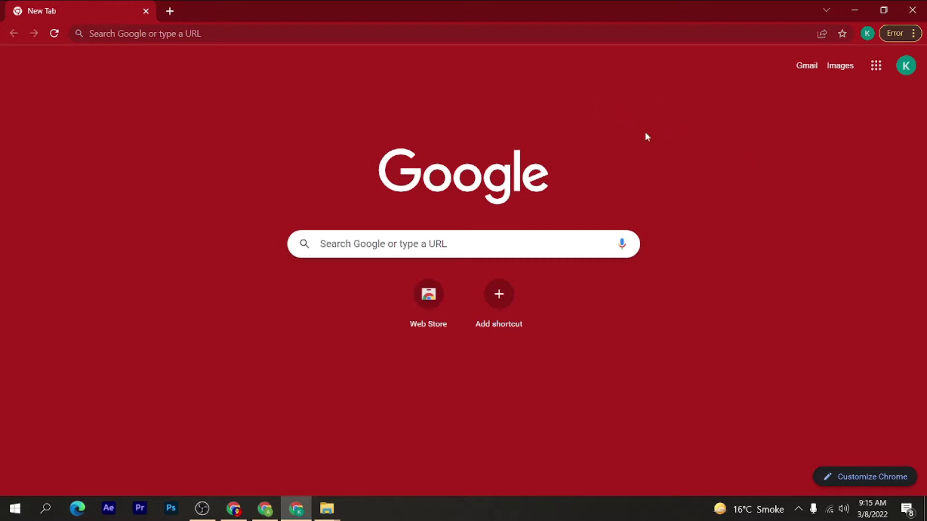
Search Google for 'wix' from the Chrome address bar
{"action": "left_click", "coordinate": [167, 29]}
{"action": "type", "text": "wix"}
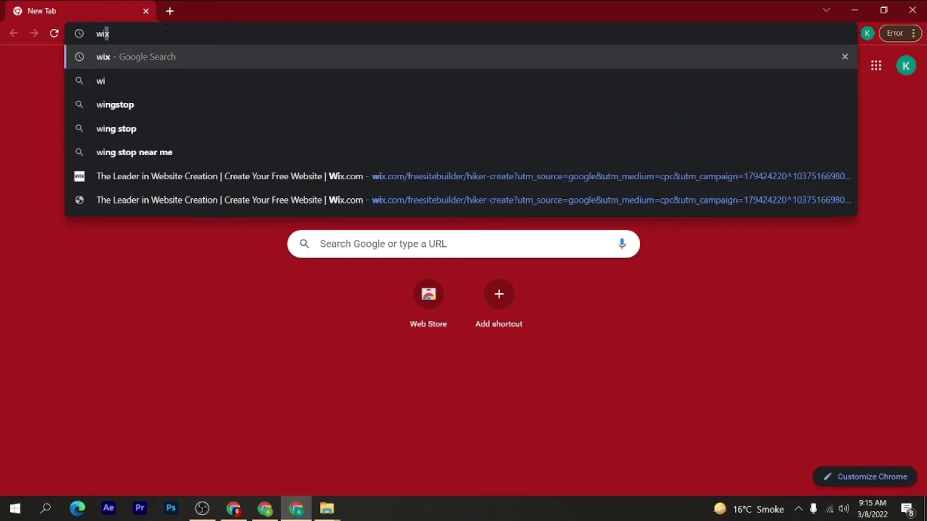
{"action": "key", "text": "Return"}
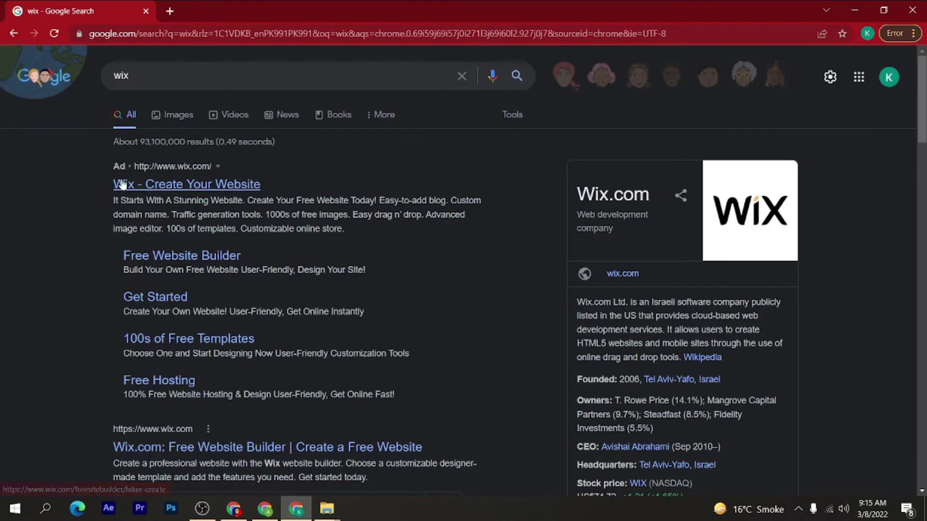
Open the Wix ad and start sign-up by pasting the account e-mail on the landing page
{"action": "left_click", "coordinate": [158, 187]}
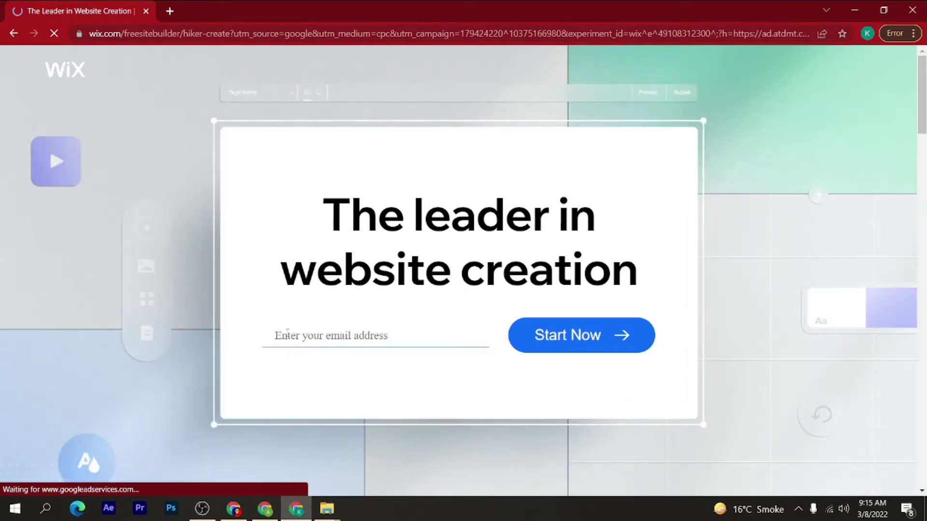
{"action": "left_click", "coordinate": [318, 333]}
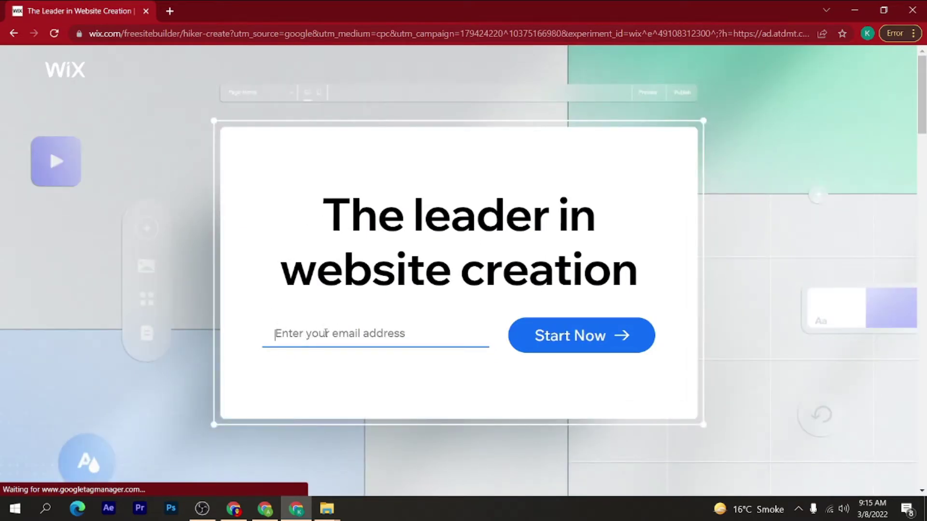
{"action": "key", "text": "ctrl+v"}
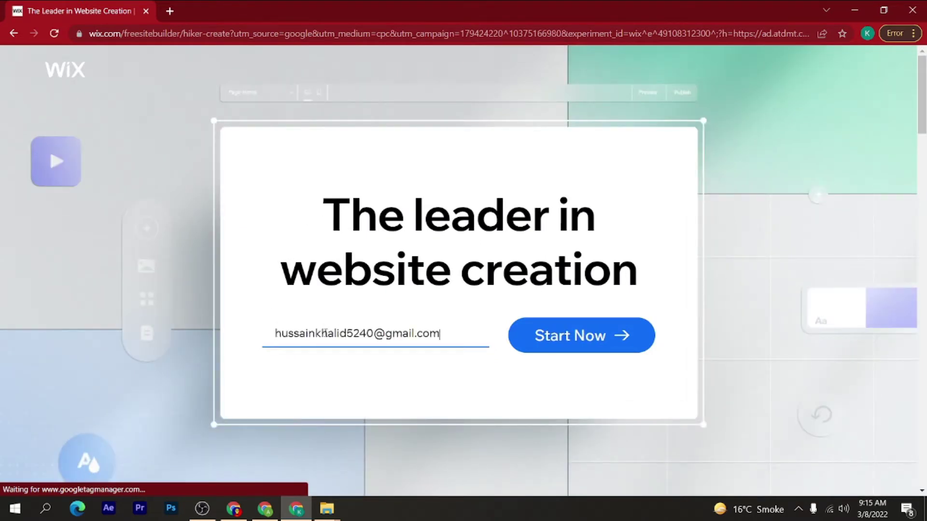
{"action": "left_click", "coordinate": [567, 338]}
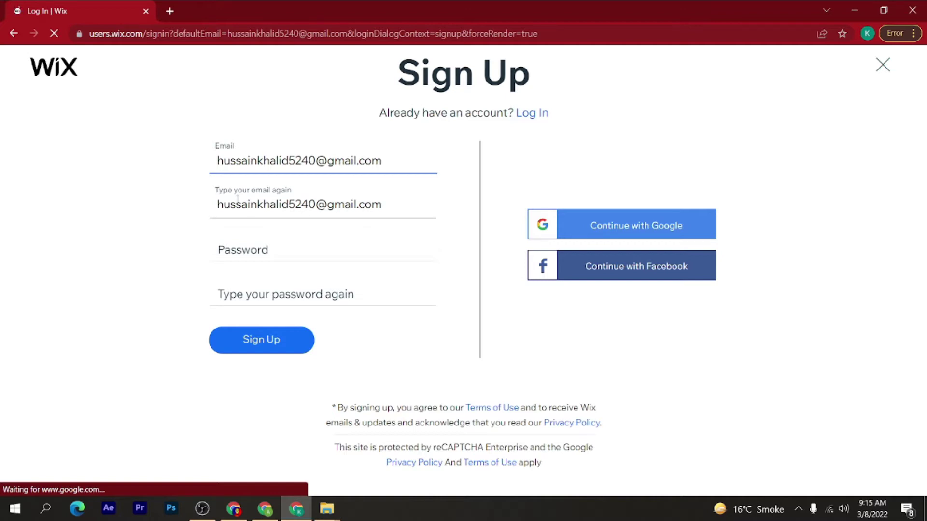
Enter and confirm a strong account password, then create the Wix account
{"action": "left_click", "coordinate": [225, 197]}
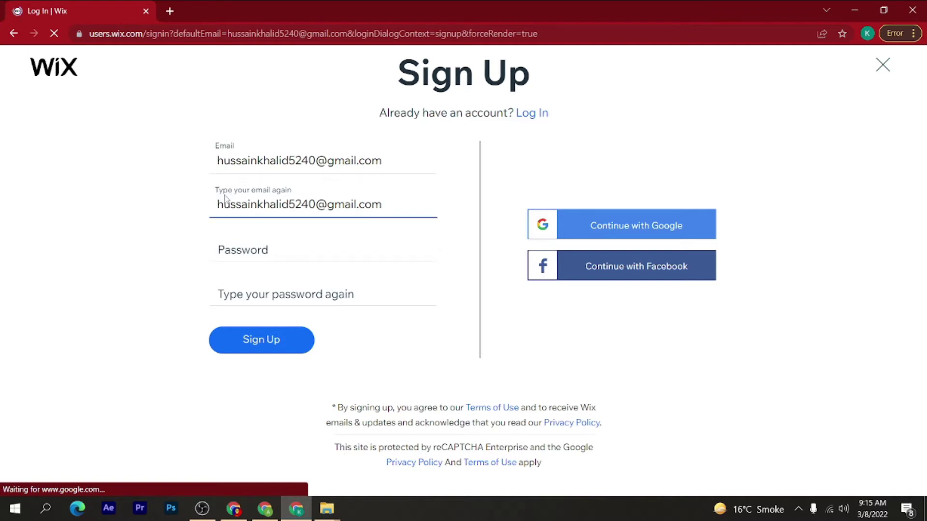
{"action": "left_click", "coordinate": [273, 250]}
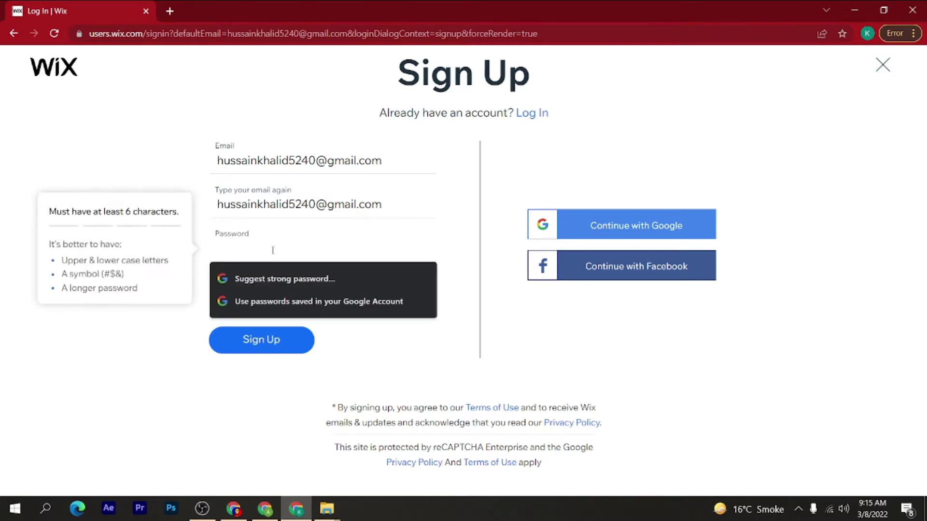
{"action": "type", "text": "•••••••••"}
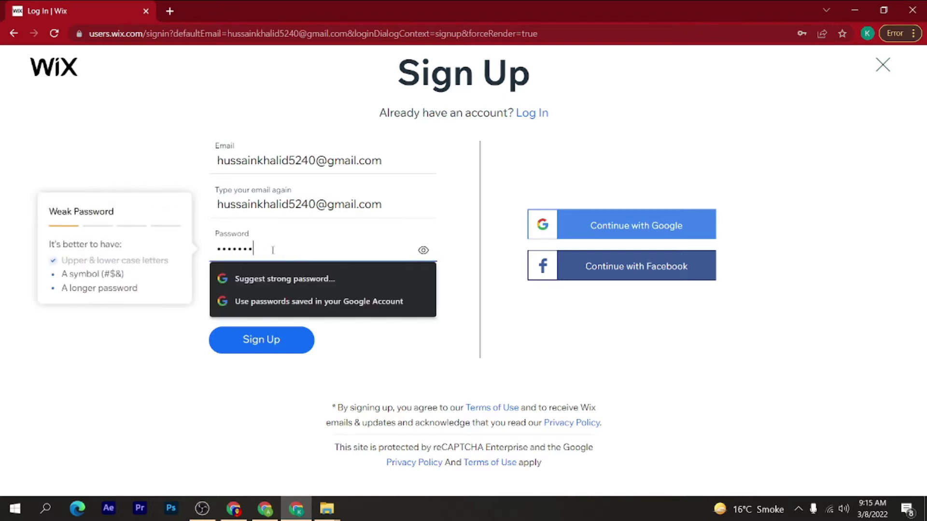
{"action": "type", "text": "•••"}
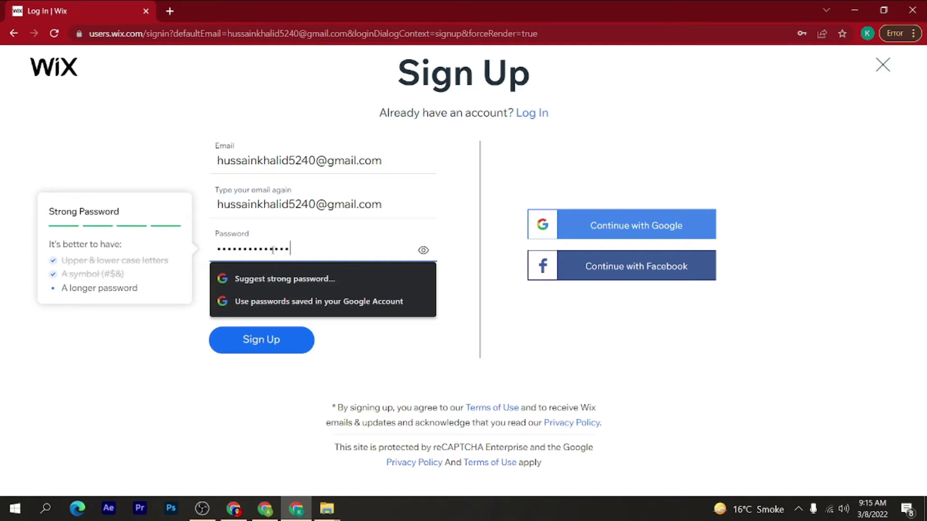
{"action": "left_click", "coordinate": [446, 242]}
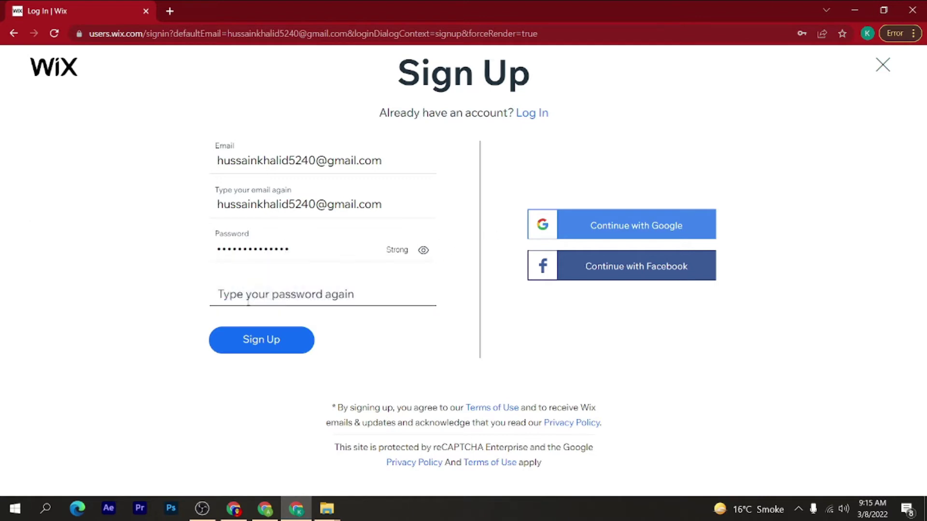
{"action": "left_click", "coordinate": [272, 296]}
{"action": "type", "text": "••"}
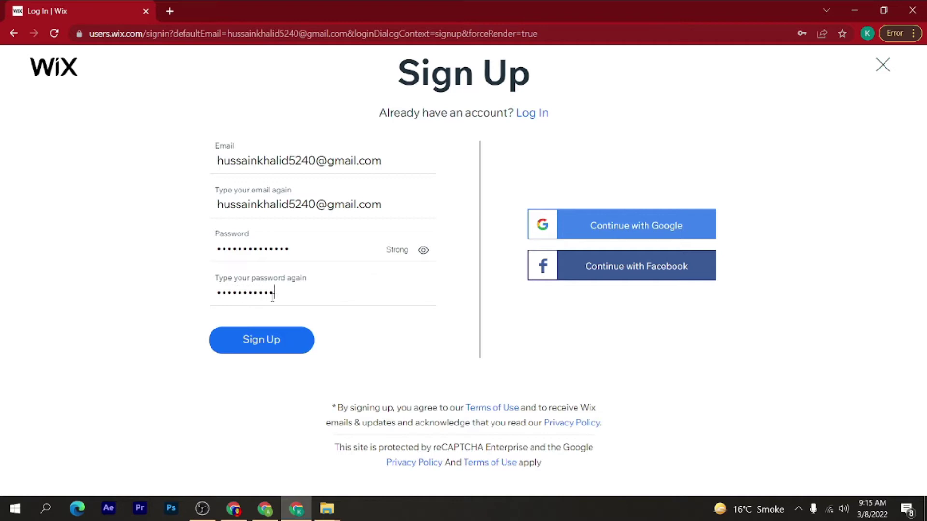
{"action": "type", "text": "••••••••••••"}
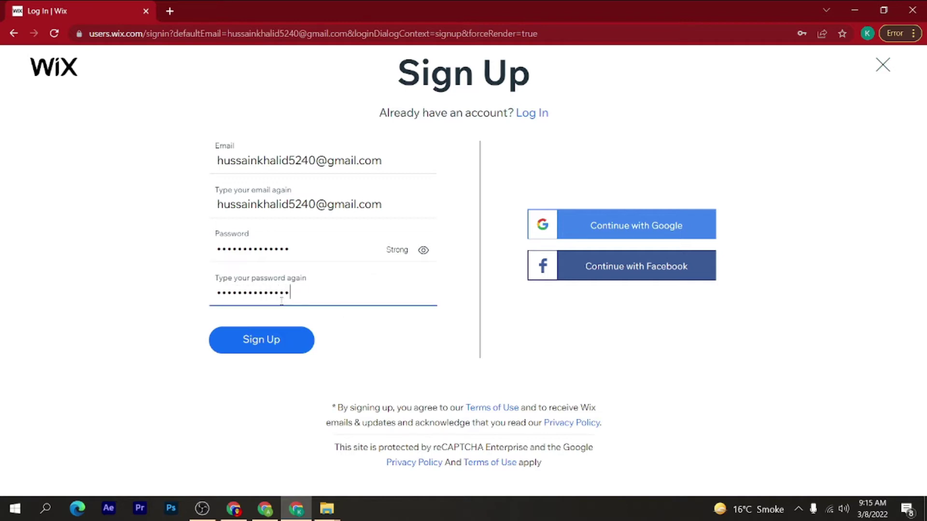
{"action": "left_click", "coordinate": [261, 341]}
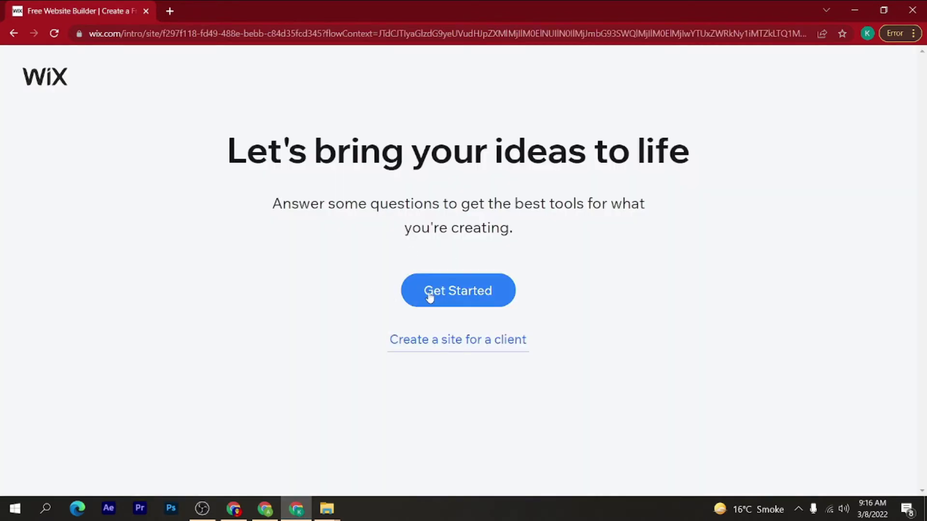
Start the setup questions and choose Online Store as the website type
{"action": "left_click", "coordinate": [430, 296]}
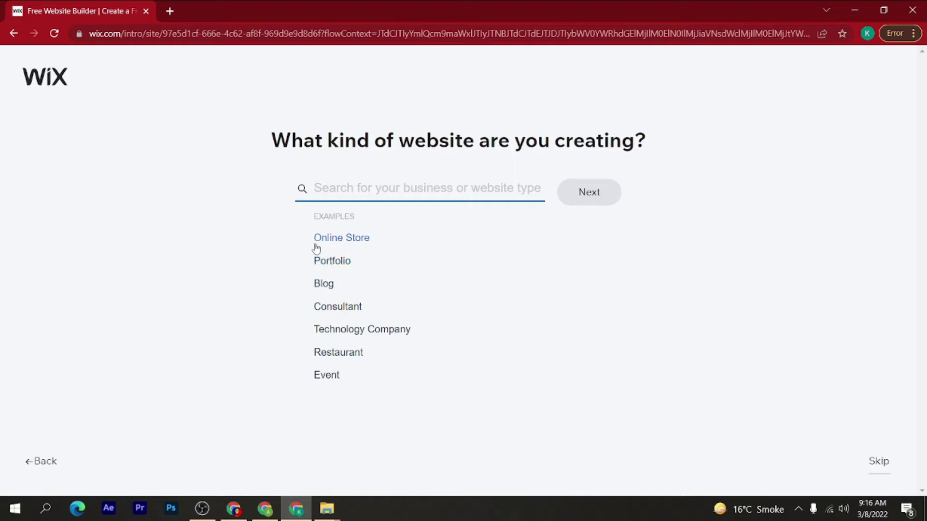
{"action": "left_click", "coordinate": [339, 238]}
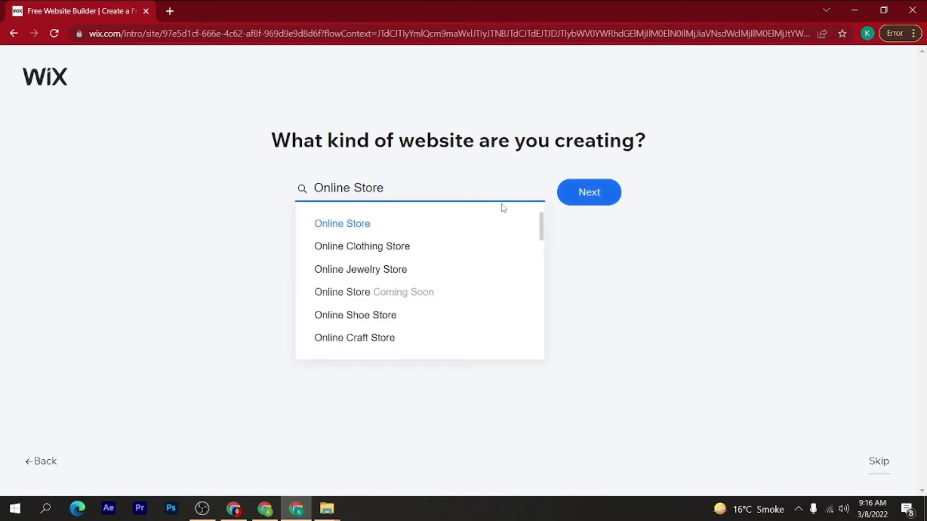
{"action": "left_click", "coordinate": [366, 224]}
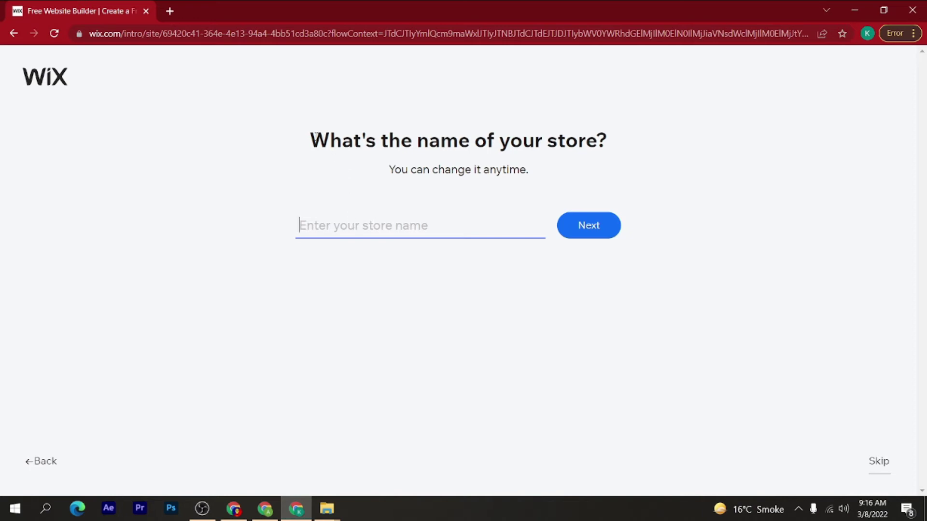
Start entering the store name 'Sira Acad'
{"action": "left_click_drag", "start_coordinate": [314, 136], "coordinate": [650, 142]}
{"action": "left_click", "coordinate": [331, 225]}
{"action": "type", "text": "Sira A"}
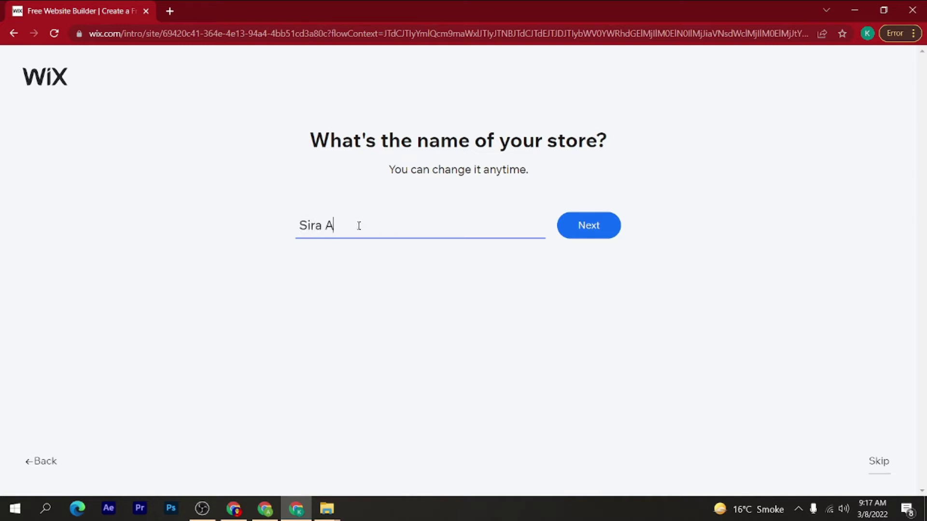
{"action": "type", "text": "cad"}
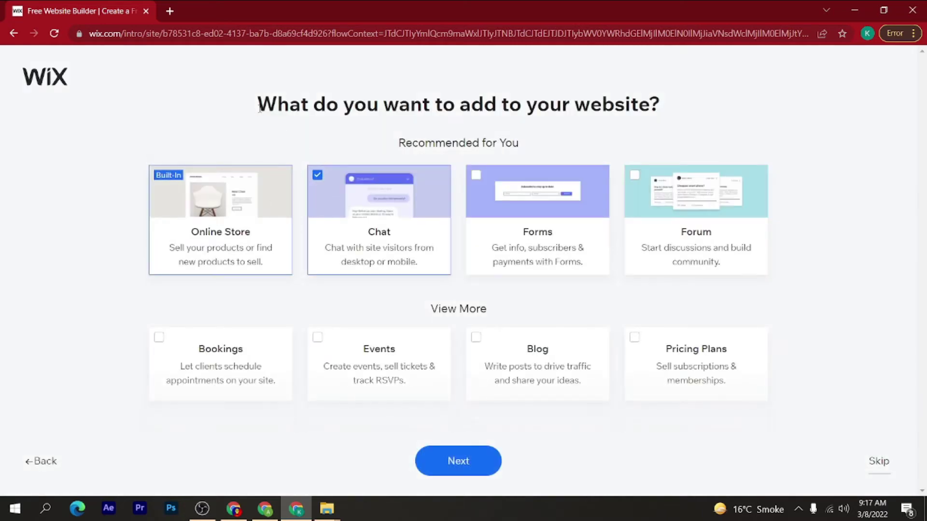
Add Forms to the site features alongside Chat and Blog, then continue
{"action": "left_click_drag", "start_coordinate": [257, 104], "coordinate": [645, 108]}
{"action": "left_click", "coordinate": [488, 141]}
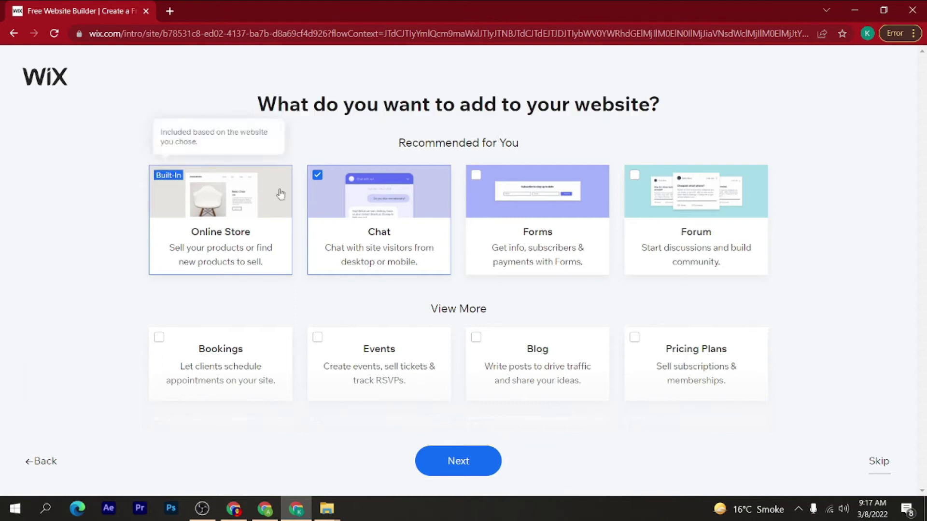
{"action": "left_click", "coordinate": [480, 180]}
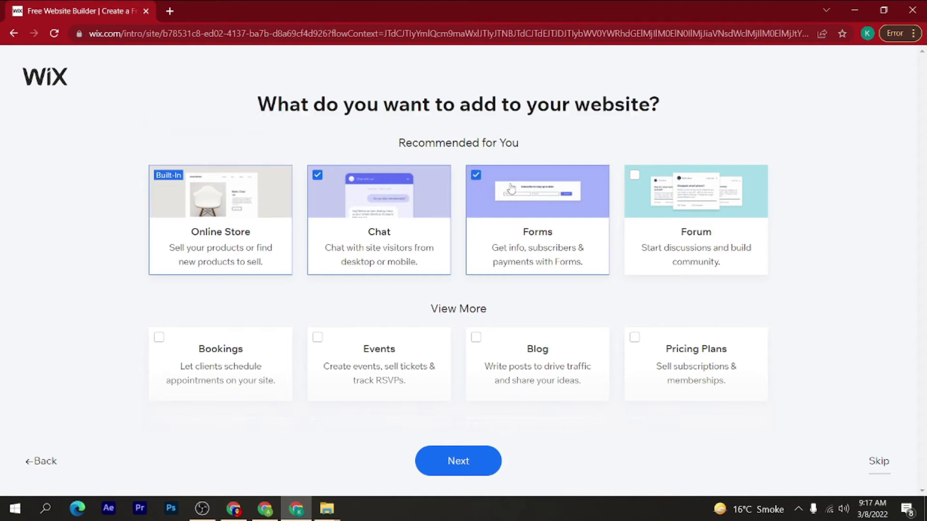
{"action": "scroll", "coordinate": [502, 265], "scroll_direction": "down", "scroll_amount": 2}
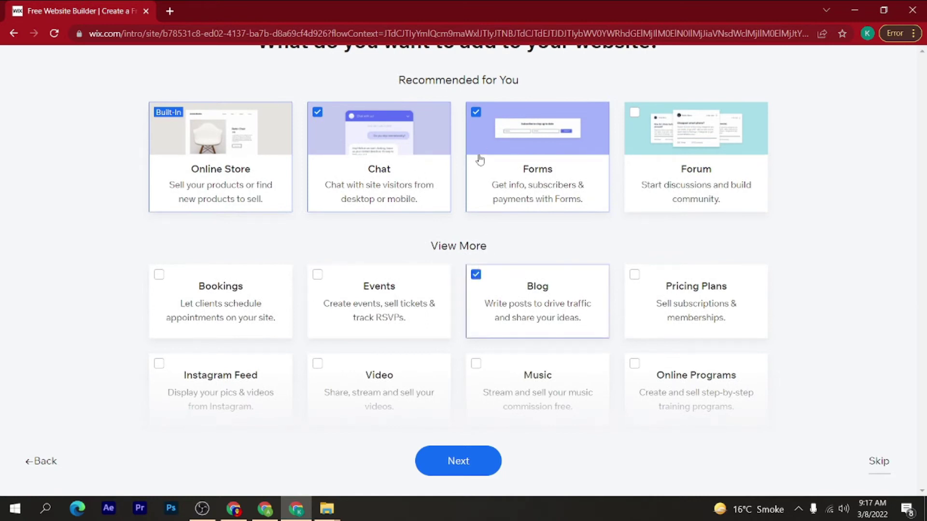
{"action": "scroll", "coordinate": [394, 244], "scroll_direction": "down", "scroll_amount": 3}
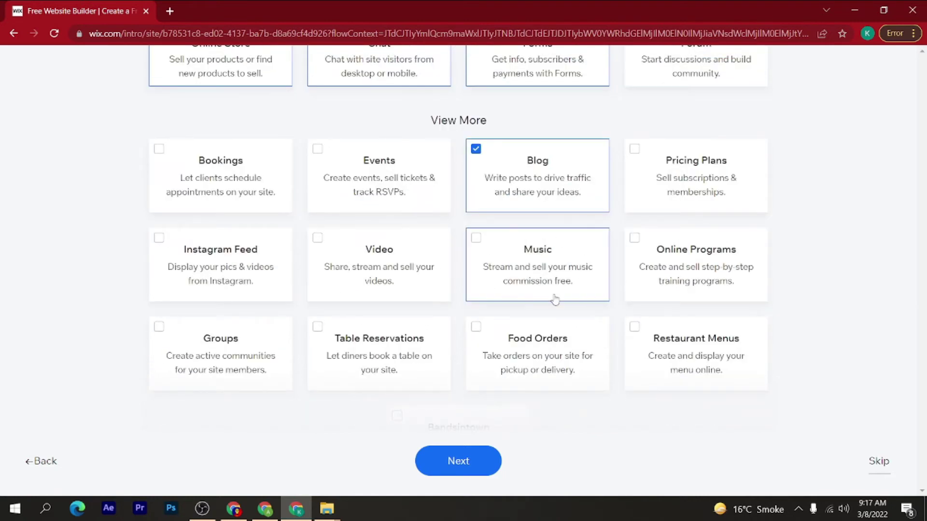
{"action": "scroll", "coordinate": [553, 300], "scroll_direction": "down", "scroll_amount": 2}
{"action": "scroll", "coordinate": [400, 285], "scroll_direction": "up", "scroll_amount": 2}
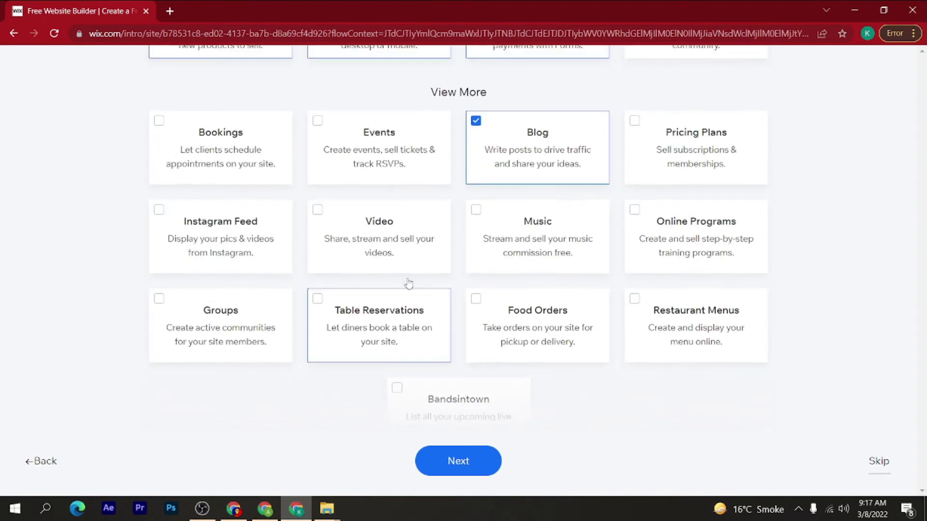
{"action": "scroll", "coordinate": [415, 190], "scroll_direction": "up", "scroll_amount": 3}
{"action": "left_click", "coordinate": [451, 461]}
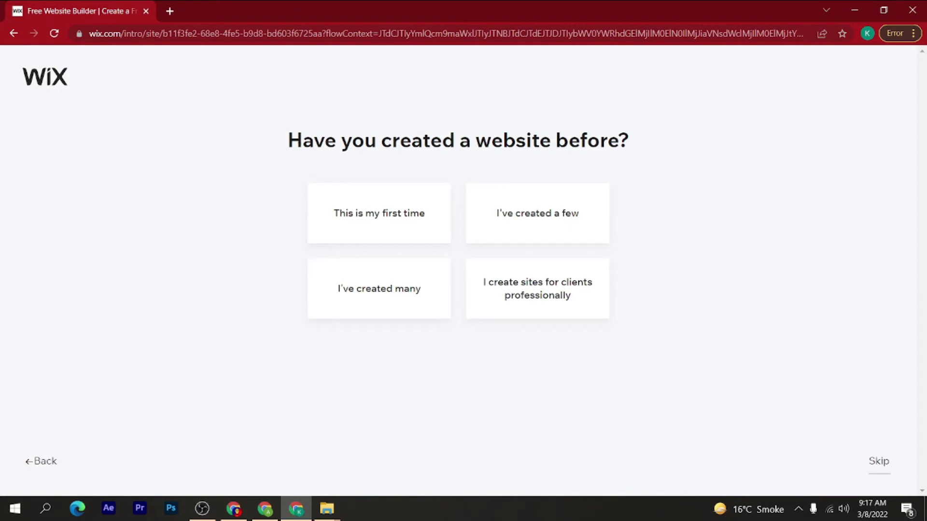
Answer the website-experience question and choose to build the site from a template
{"action": "left_click_drag", "start_coordinate": [288, 140], "coordinate": [586, 140]}
{"action": "left_click", "coordinate": [597, 161]}
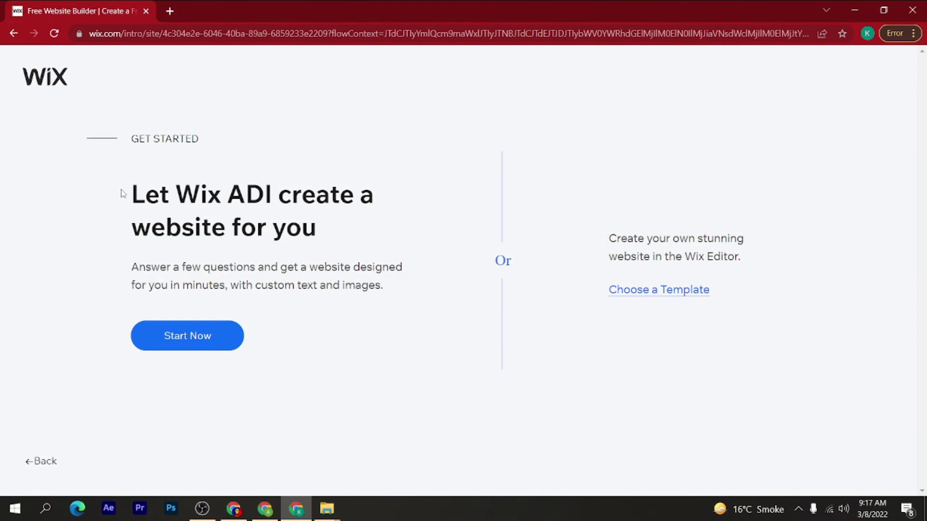
{"action": "left_click_drag", "start_coordinate": [122, 193], "coordinate": [220, 221]}
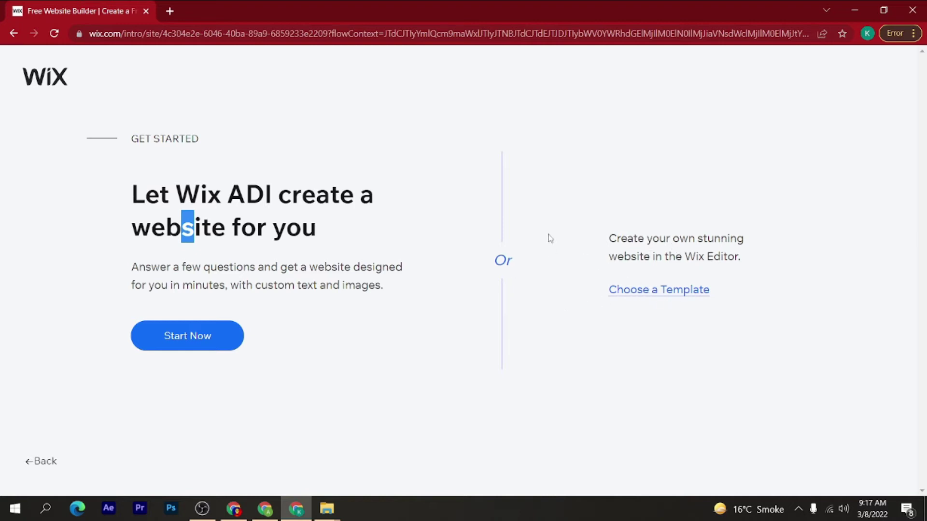
{"action": "left_click_drag", "start_coordinate": [624, 237], "coordinate": [746, 253]}
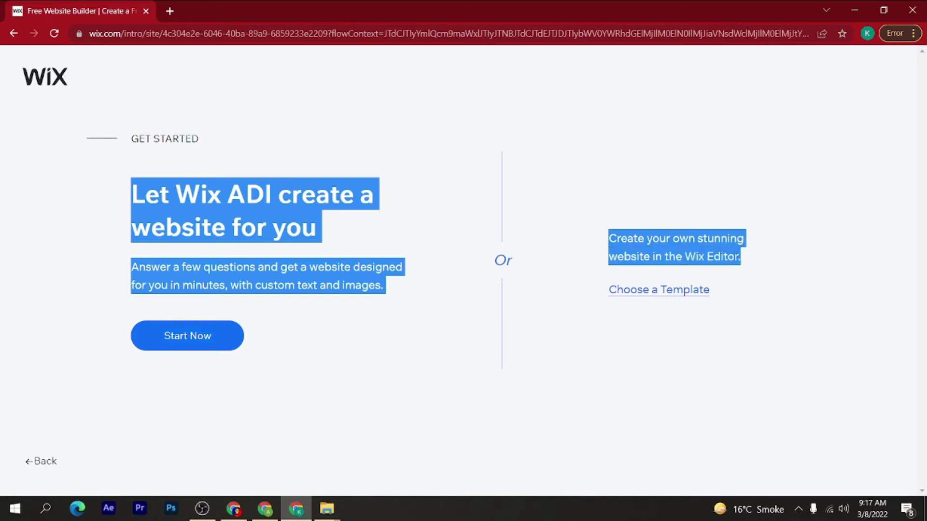
{"action": "left_click", "coordinate": [669, 240]}
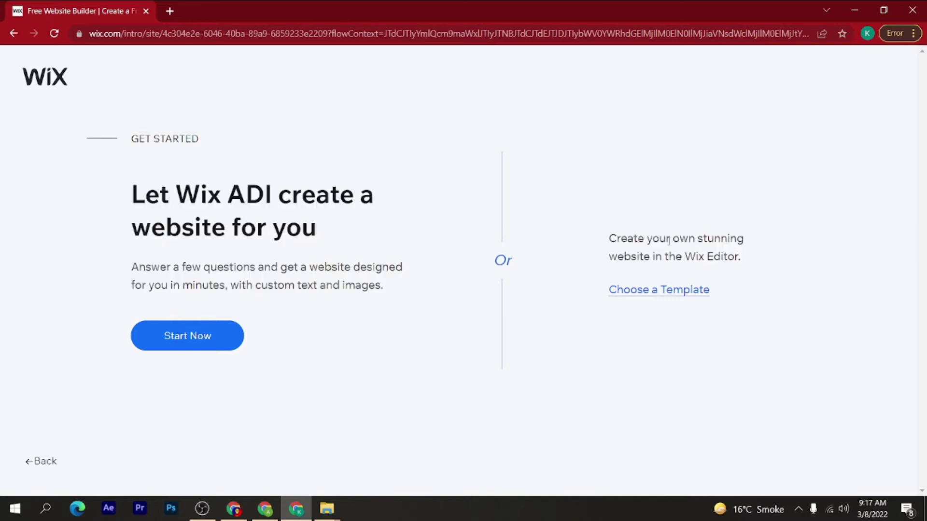
{"action": "left_click", "coordinate": [646, 295]}
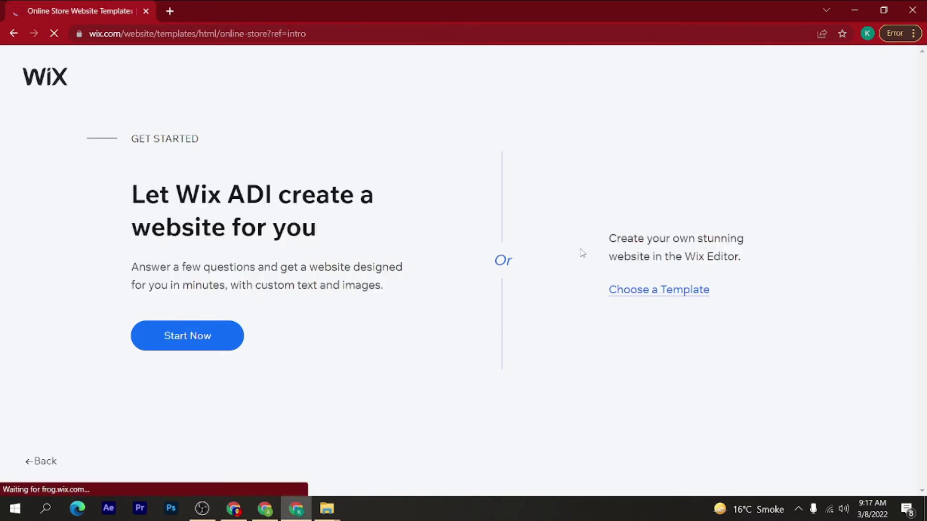
Scroll through the online-store templates and return to the Tote Accessories Store thumbnail
{"action": "scroll", "coordinate": [321, 339], "scroll_direction": "down", "scroll_amount": 5}
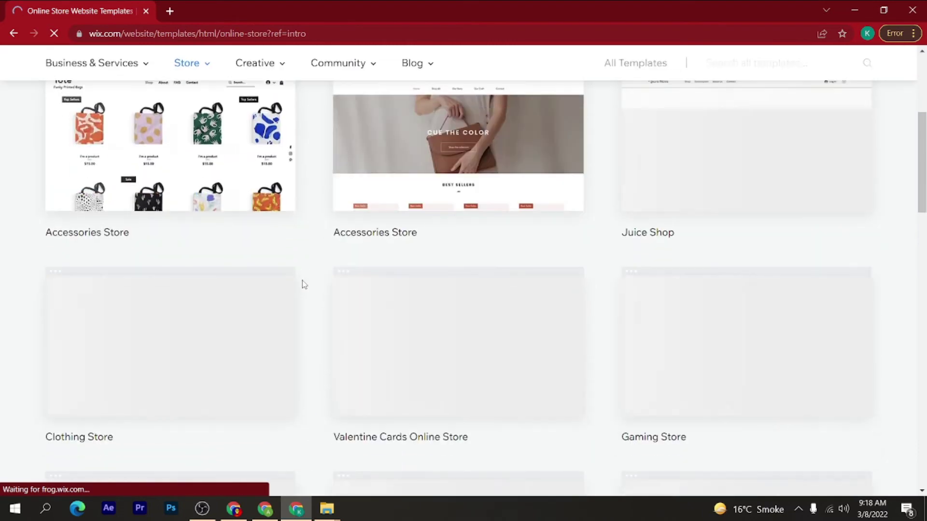
{"action": "scroll", "coordinate": [302, 280], "scroll_direction": "down", "scroll_amount": 7}
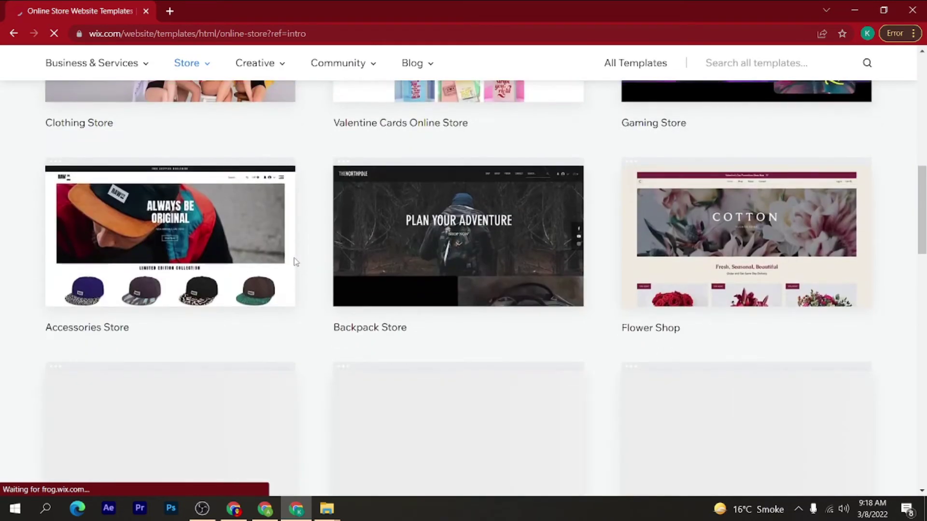
{"action": "scroll", "coordinate": [294, 259], "scroll_direction": "down", "scroll_amount": 8}
{"action": "scroll", "coordinate": [352, 338], "scroll_direction": "up", "scroll_amount": 3}
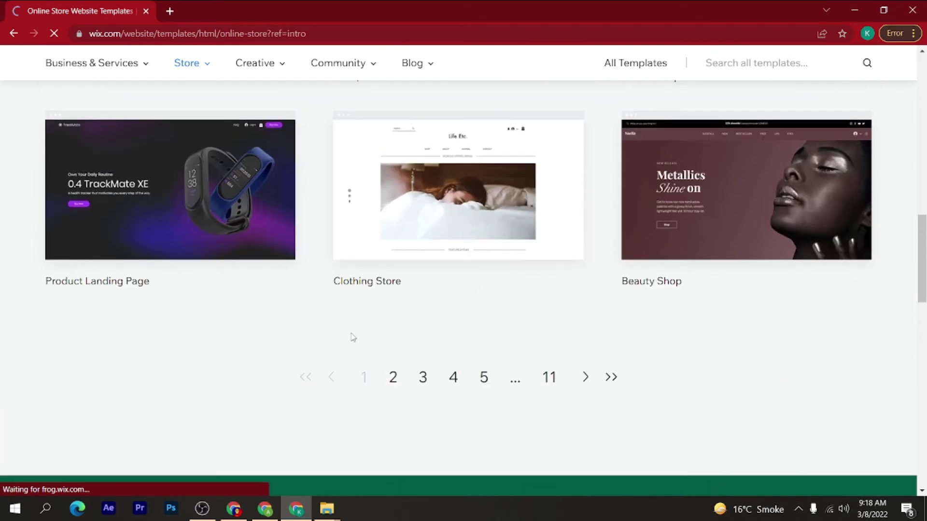
{"action": "scroll", "coordinate": [352, 338], "scroll_direction": "up", "scroll_amount": 15}
{"action": "mouse_move", "coordinate": [170, 186]}
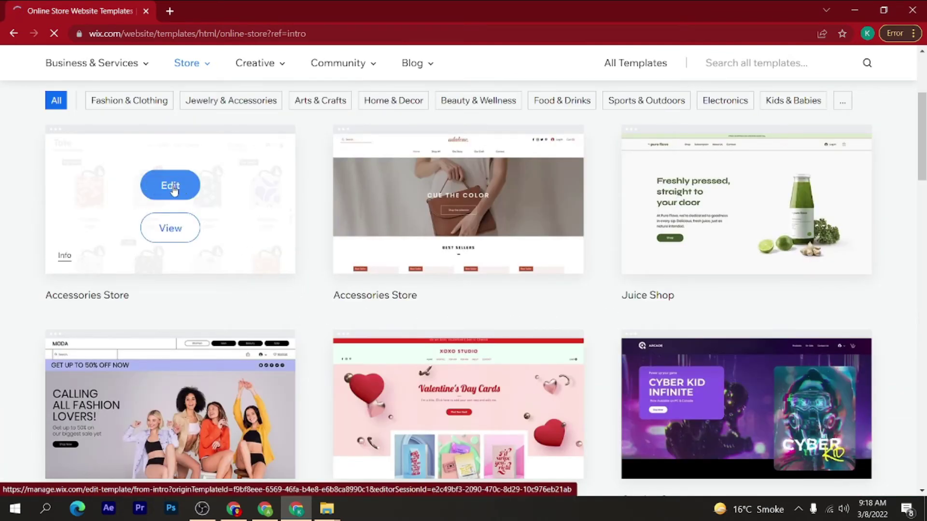
Edit the Tote Accessories Store template in the Wix Editor
{"action": "left_click", "coordinate": [172, 187]}
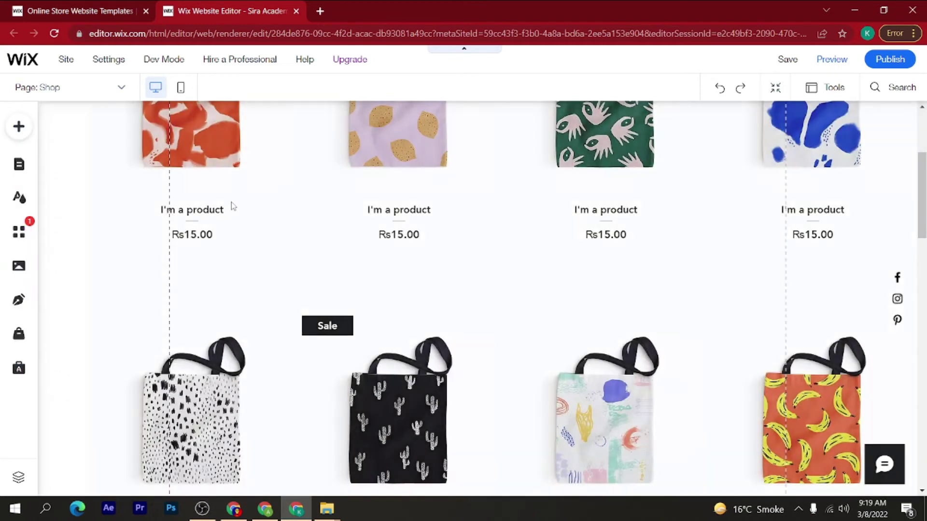
Open and close the Add elements panel, then scroll down to the About section
{"action": "left_click", "coordinate": [18, 126]}
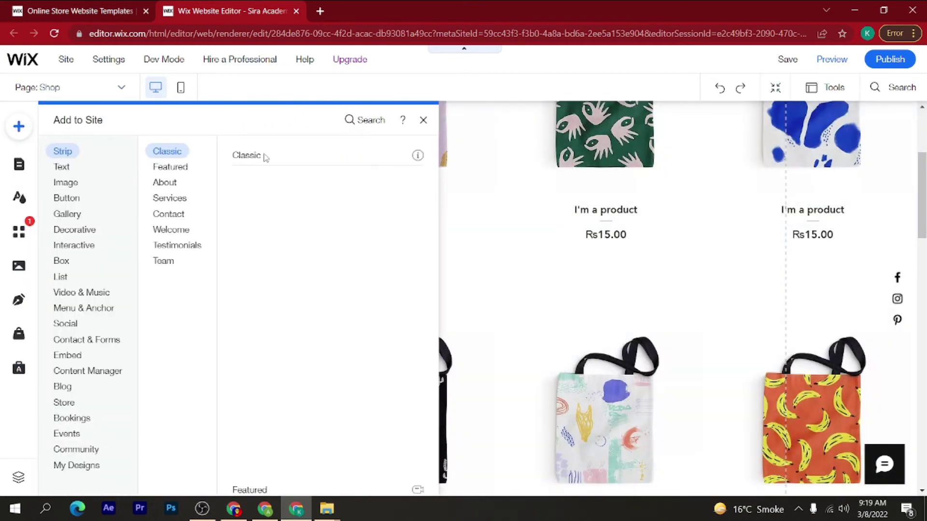
{"action": "left_click", "coordinate": [530, 178]}
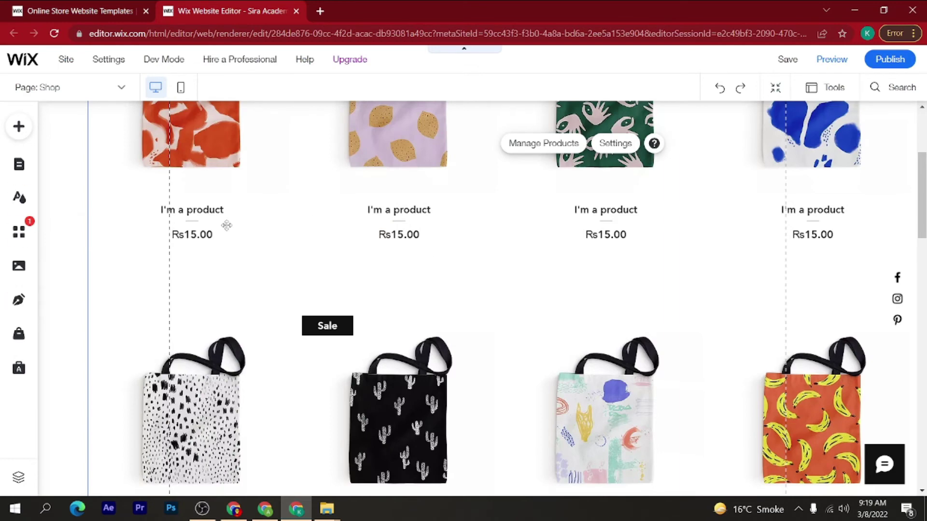
{"action": "scroll", "coordinate": [400, 203], "scroll_direction": "up", "scroll_amount": 3}
{"action": "scroll", "coordinate": [400, 202], "scroll_direction": "down", "scroll_amount": 7}
{"action": "scroll", "coordinate": [400, 203], "scroll_direction": "down", "scroll_amount": 10}
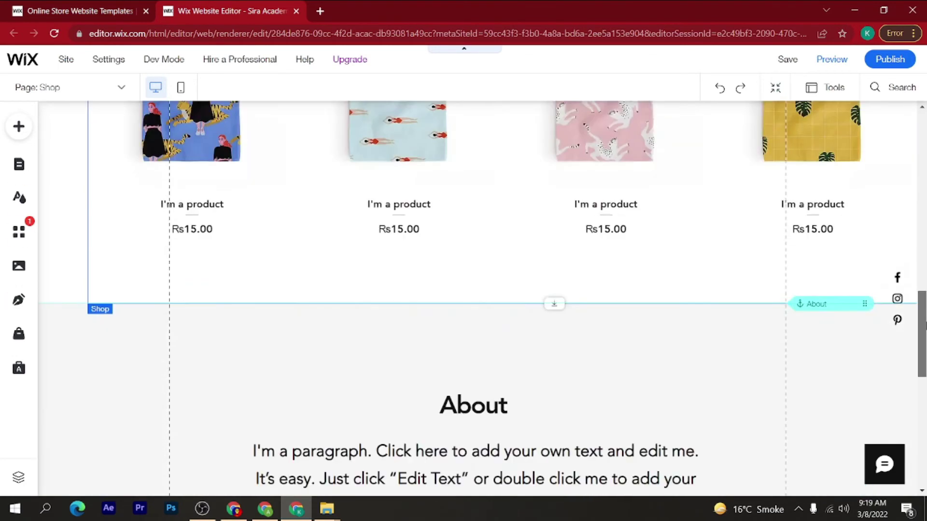
{"action": "scroll", "coordinate": [921, 273], "scroll_direction": "up", "scroll_amount": 8}
{"action": "scroll", "coordinate": [922, 273], "scroll_direction": "up", "scroll_amount": 4}
{"action": "scroll", "coordinate": [922, 272], "scroll_direction": "down", "scroll_amount": 10}
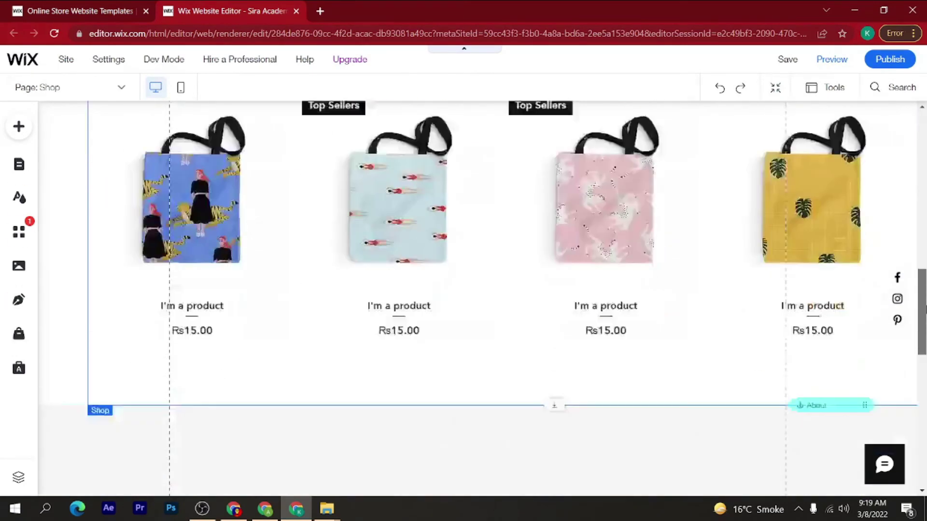
Nudge the About paragraph box slightly right, leaving its placeholder text unchanged
{"action": "left_click", "coordinate": [434, 305]}
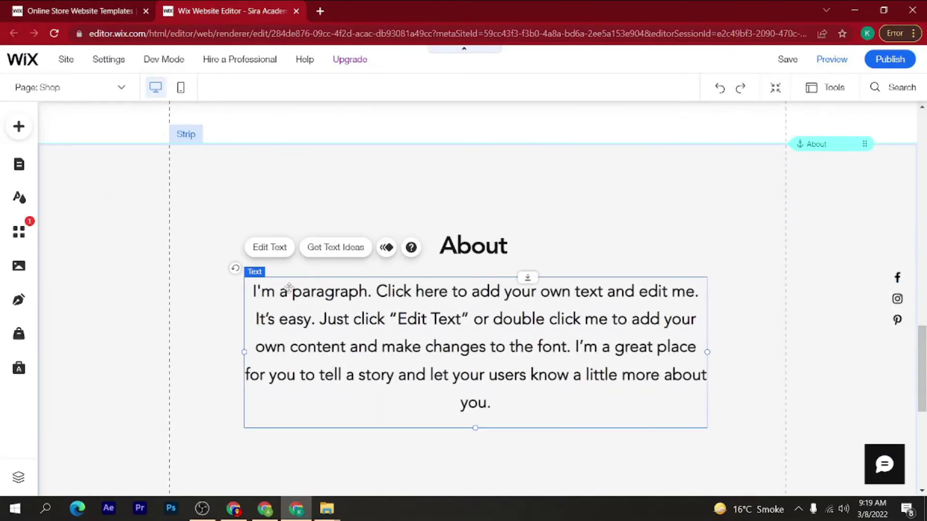
{"action": "left_click_drag", "start_coordinate": [306, 298], "coordinate": [324, 301]}
{"action": "double_click", "coordinate": [324, 302]}
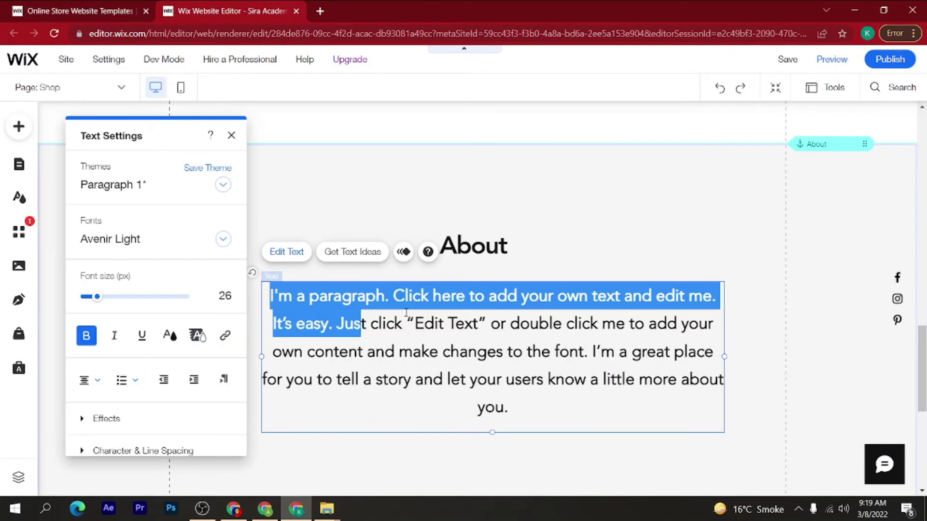
{"action": "left_click", "coordinate": [439, 338]}
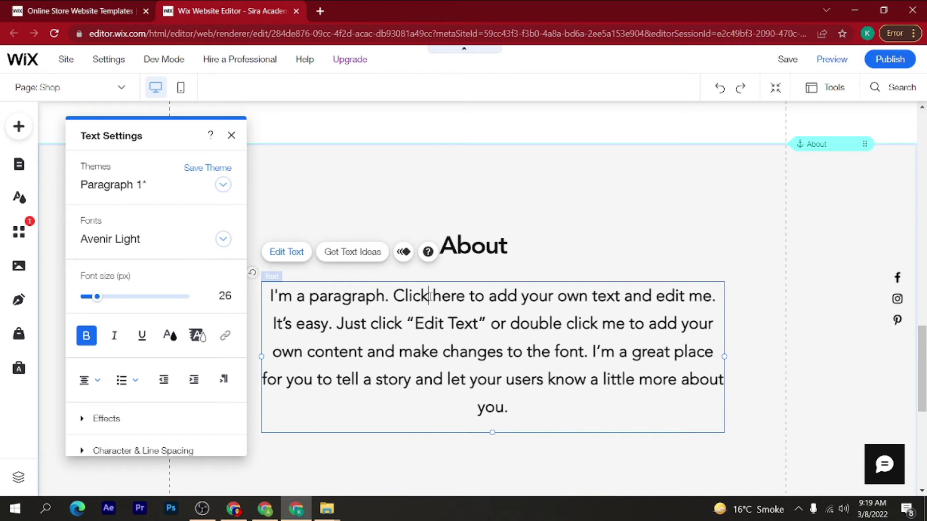
{"action": "left_click", "coordinate": [560, 253]}
{"action": "scroll", "coordinate": [575, 256], "scroll_direction": "up", "scroll_amount": 5}
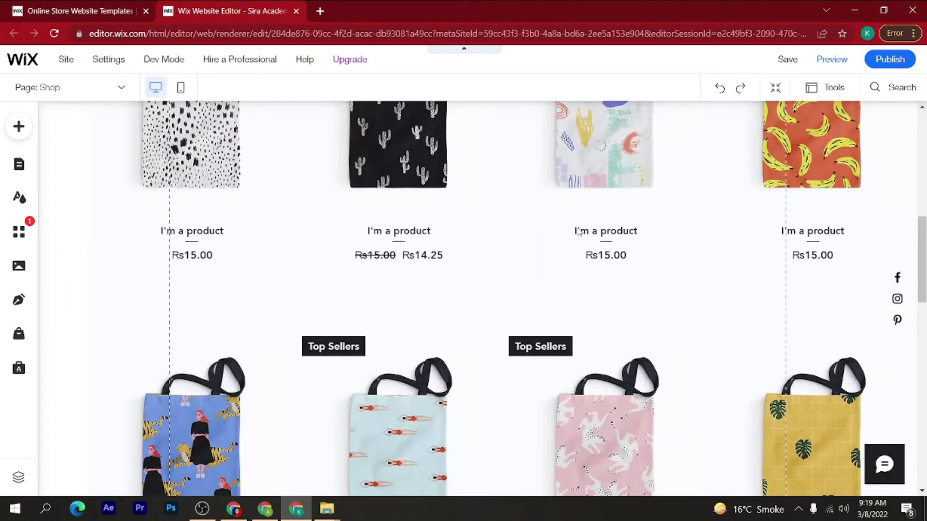
{"action": "scroll", "coordinate": [579, 232], "scroll_direction": "up", "scroll_amount": 8}
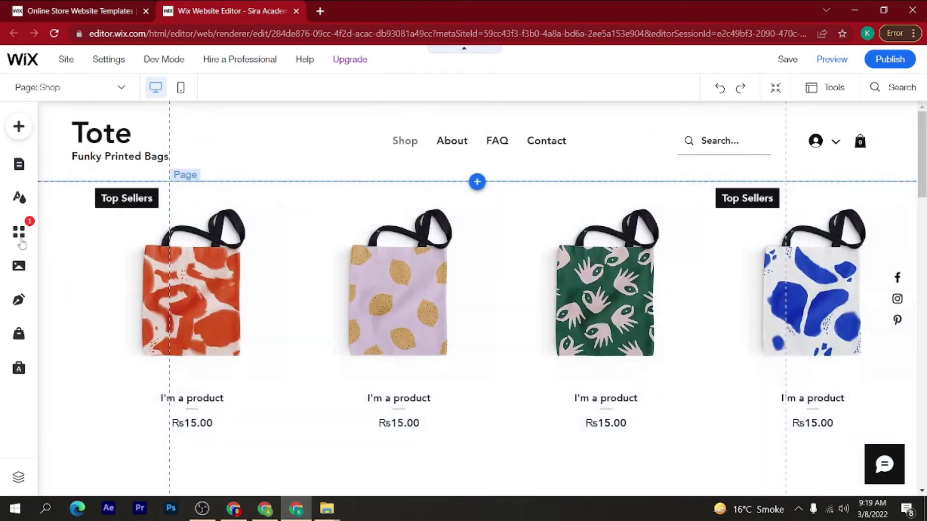
Publish the site on a free Wix.com domain ending in sira-academy
{"action": "left_click", "coordinate": [886, 61]}
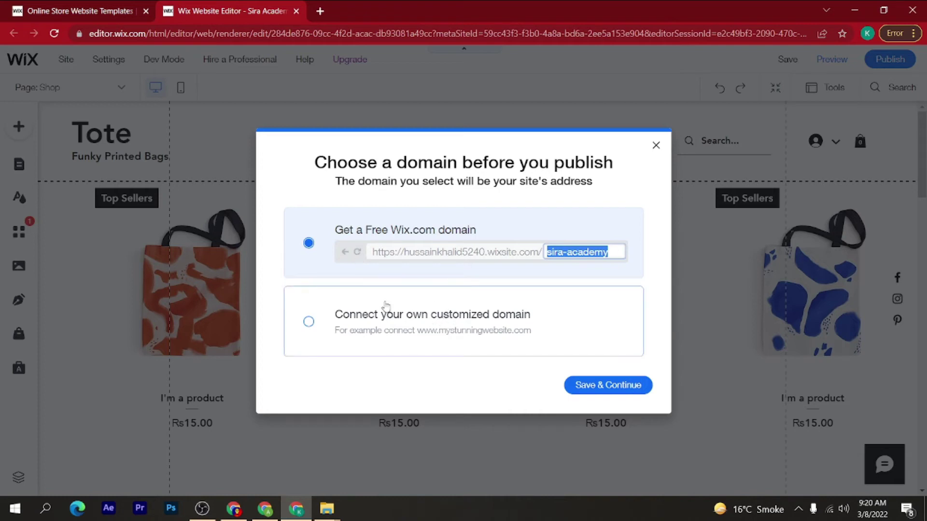
{"action": "left_click", "coordinate": [364, 318]}
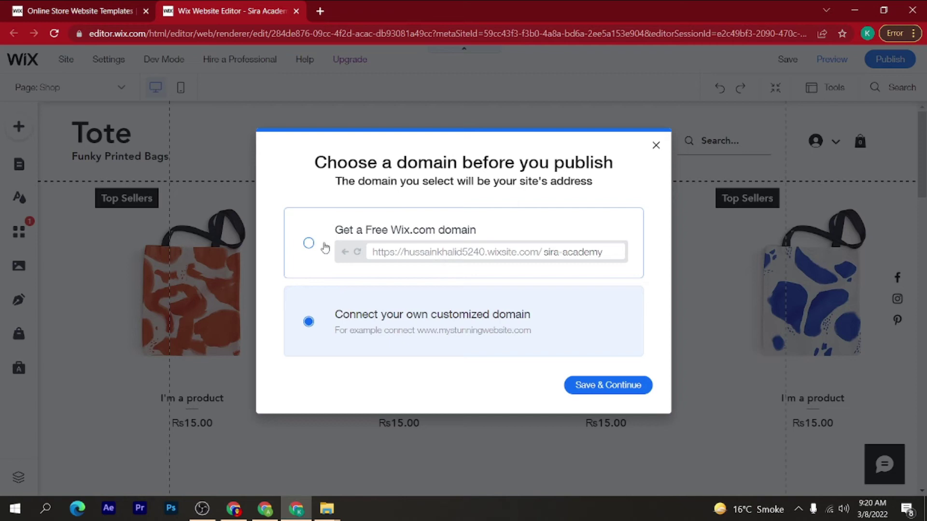
{"action": "left_click", "coordinate": [309, 243]}
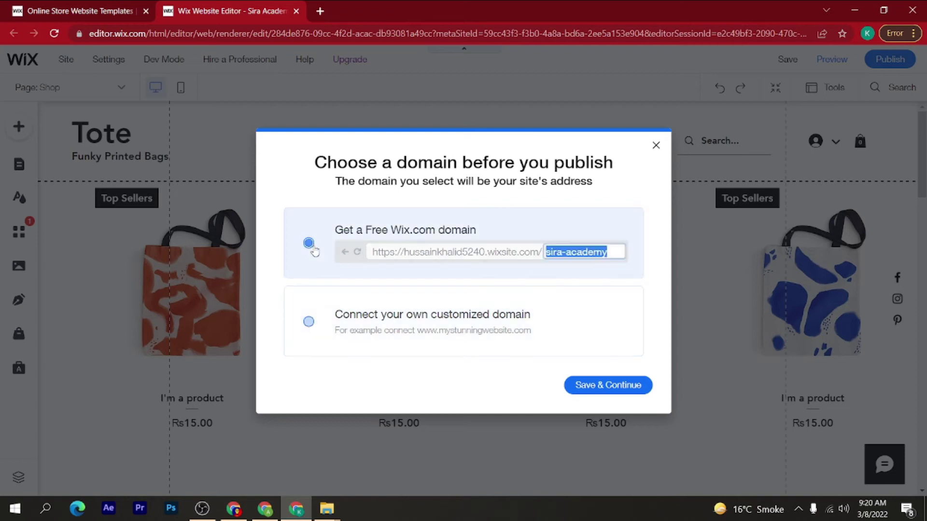
{"action": "left_click", "coordinate": [593, 386]}
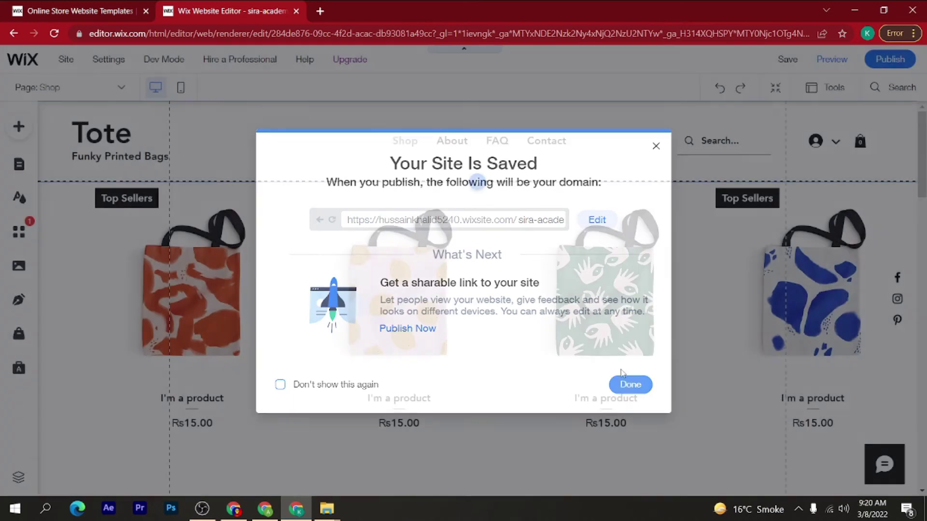
Dismiss the save confirmation and open the published wixsite.com Shop page in a new tab
{"action": "left_click", "coordinate": [630, 384]}
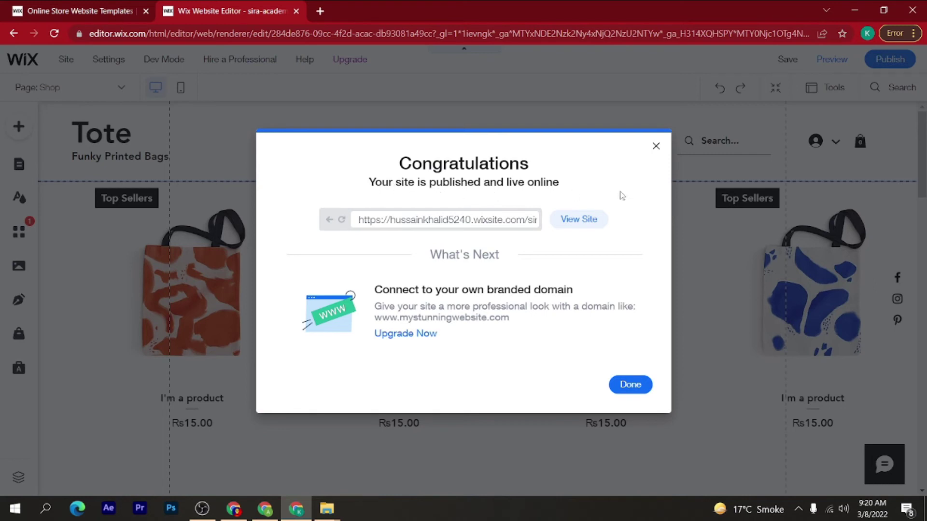
{"action": "right_click", "coordinate": [575, 224]}
{"action": "left_click", "coordinate": [576, 223]}
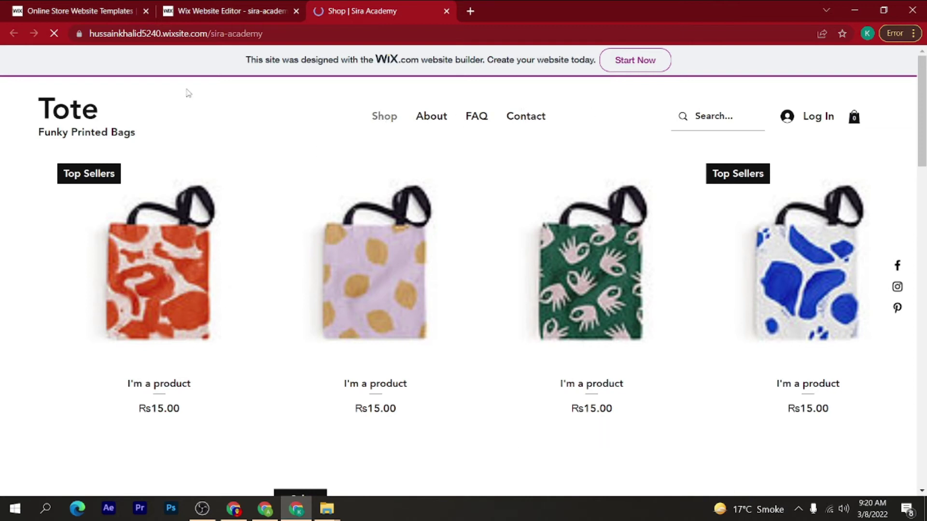
Scroll through the live Tote shop page, then return to the Wix Editor tab
{"action": "scroll", "coordinate": [924, 148], "scroll_direction": "down", "scroll_amount": 4}
{"action": "left_click_drag", "start_coordinate": [923, 147], "coordinate": [924, 207]}
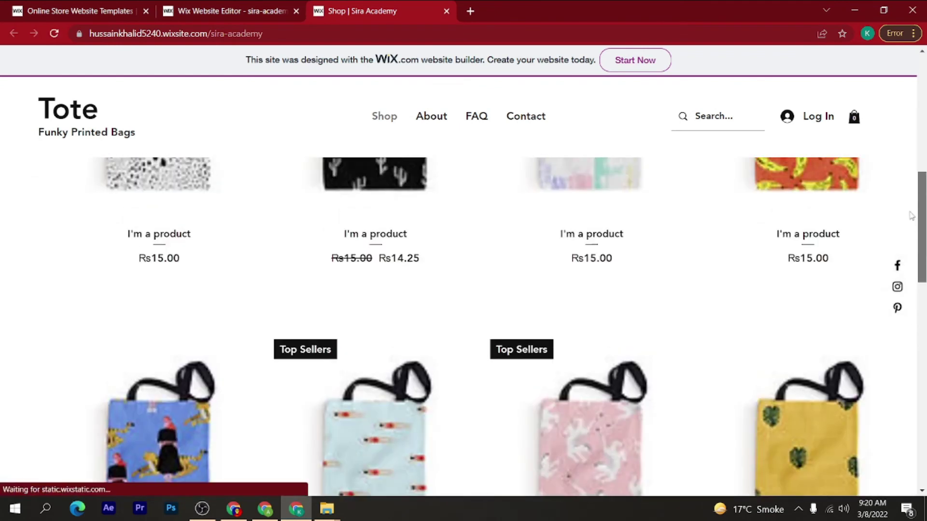
{"action": "left_click", "coordinate": [197, 5]}
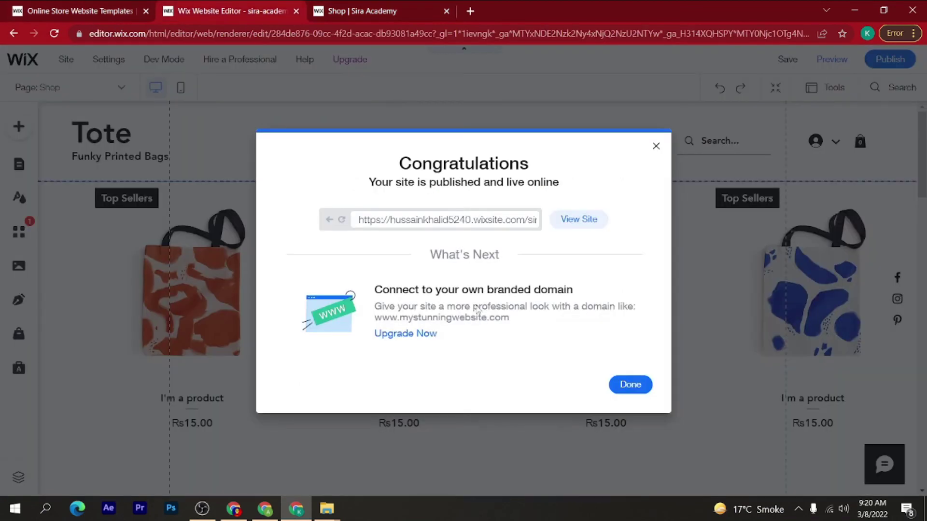
Run the mobile setup with a scrolling header and a back-to-top button, then enter the Mobile Editor
{"action": "left_click", "coordinate": [639, 385]}
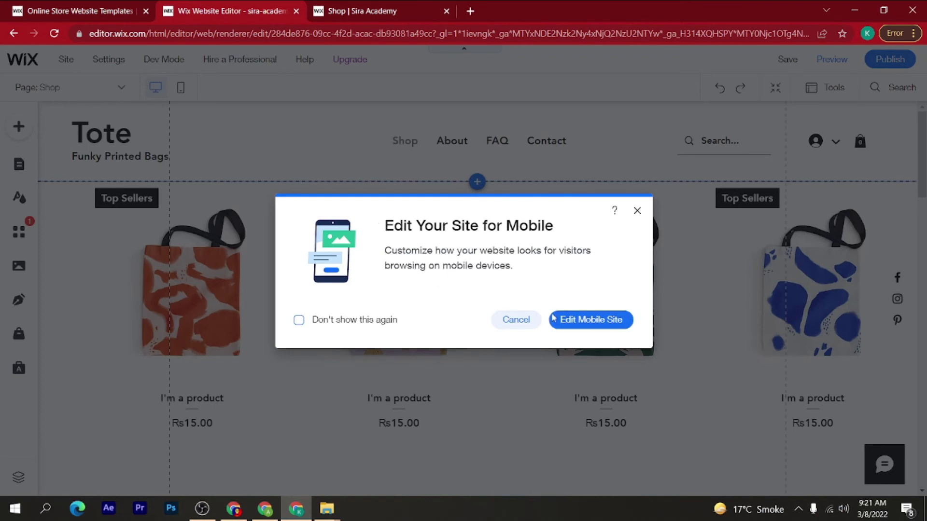
{"action": "key", "text": "Escape"}
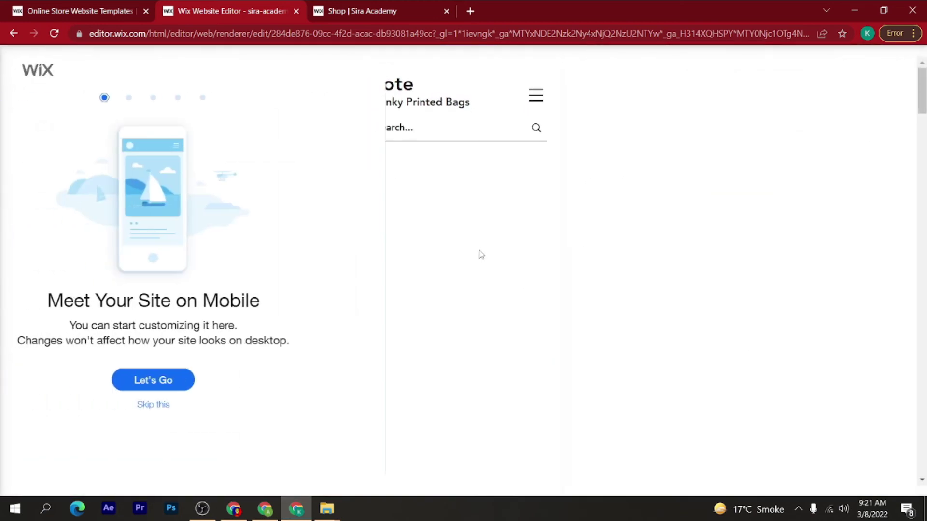
{"action": "left_click", "coordinate": [227, 381]}
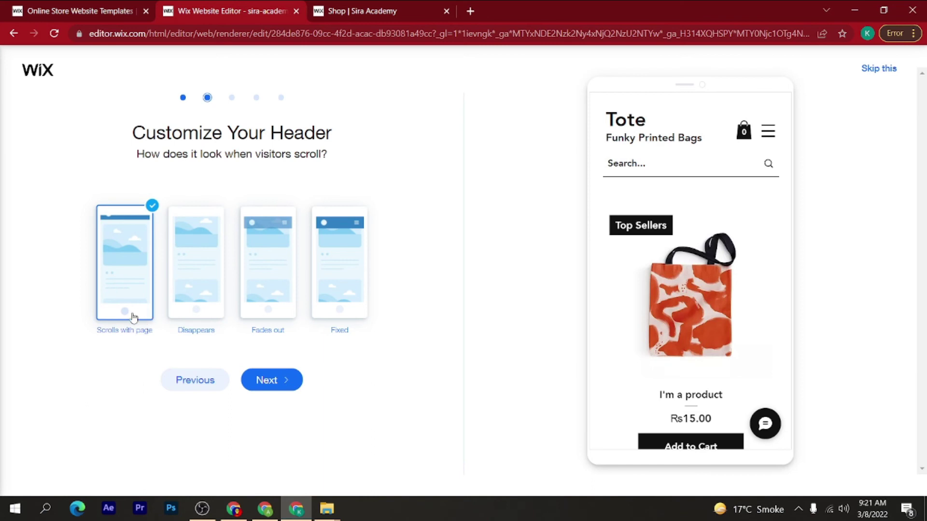
{"action": "left_click", "coordinate": [268, 380]}
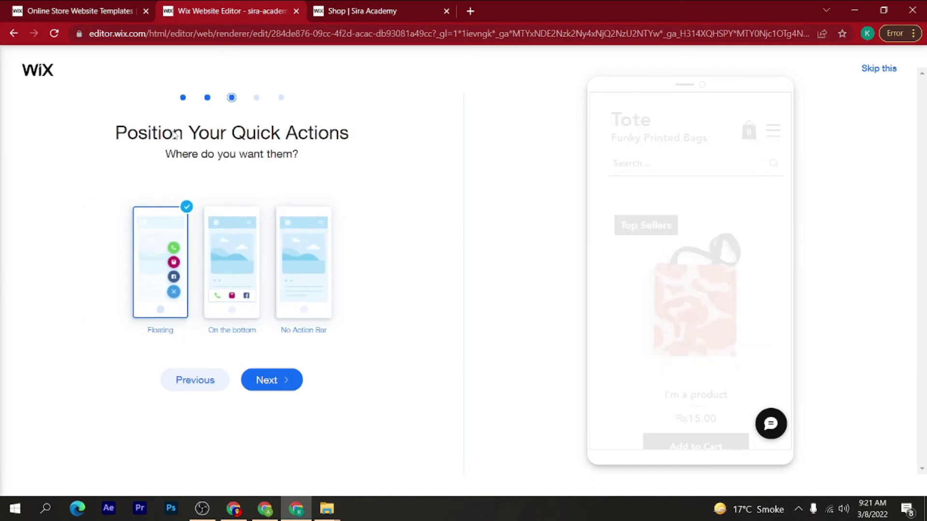
{"action": "left_click", "coordinate": [291, 287]}
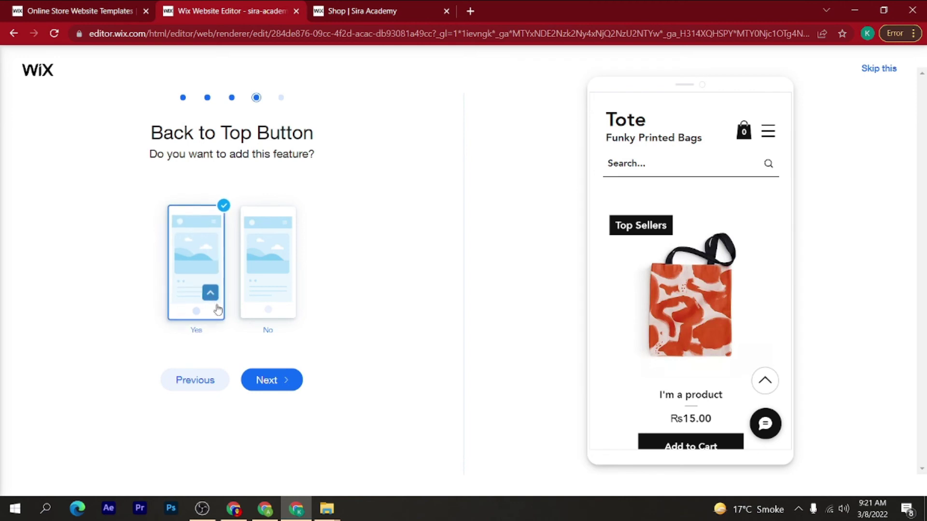
{"action": "left_click", "coordinate": [279, 383]}
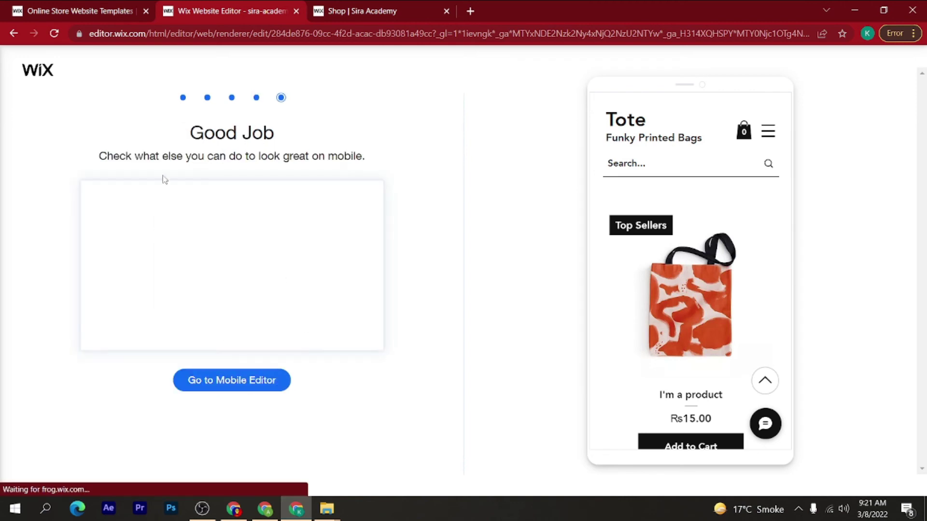
{"action": "left_click", "coordinate": [232, 382]}
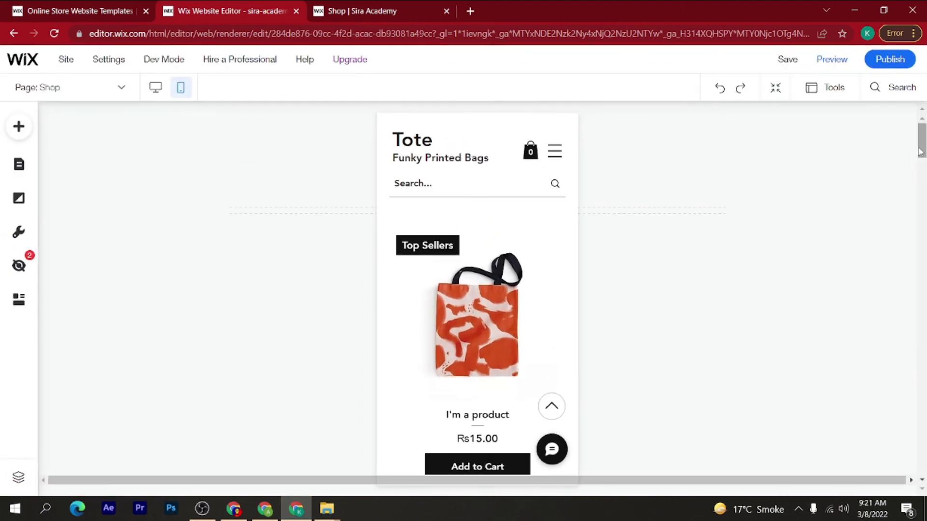
Republish the site with the new mobile layout and scroll through the mobile preview
{"action": "scroll", "coordinate": [921, 155], "scroll_direction": "down", "scroll_amount": 4}
{"action": "left_click_drag", "start_coordinate": [922, 176], "coordinate": [907, 140]}
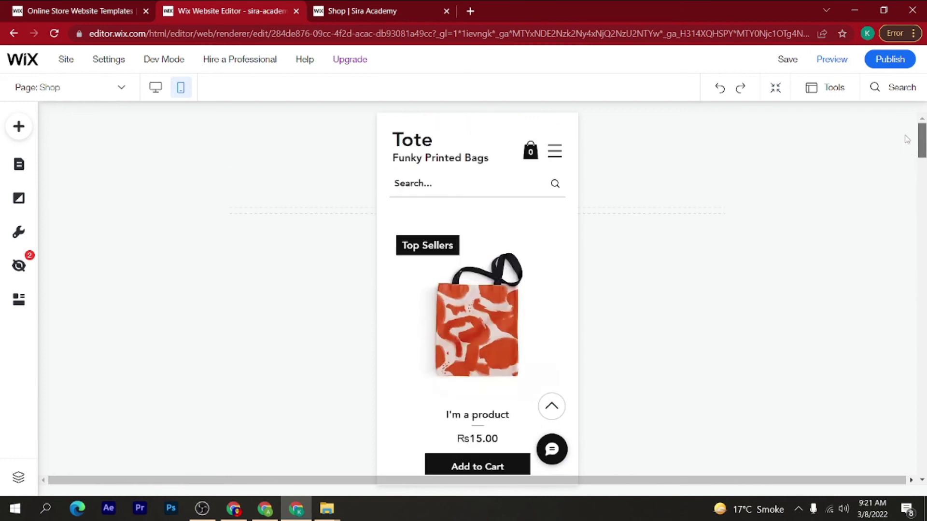
{"action": "left_click", "coordinate": [906, 59]}
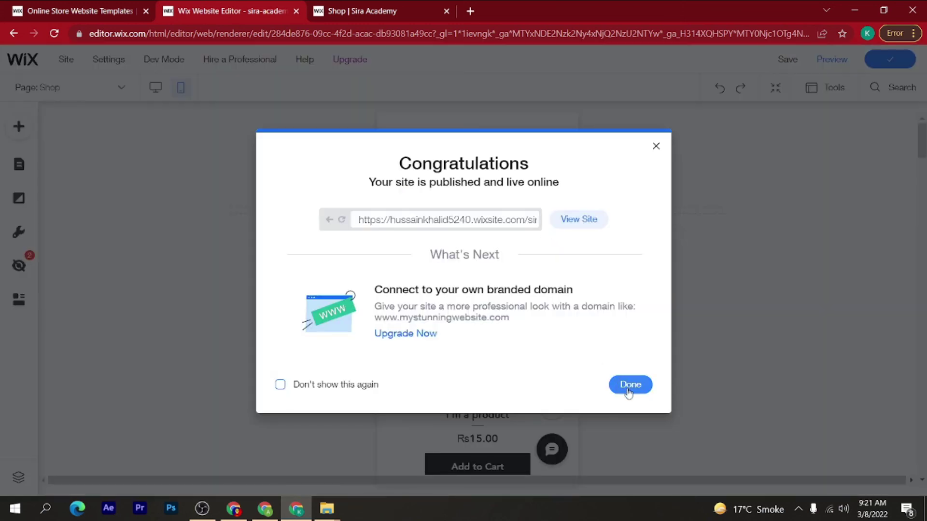
{"action": "left_click", "coordinate": [629, 384]}
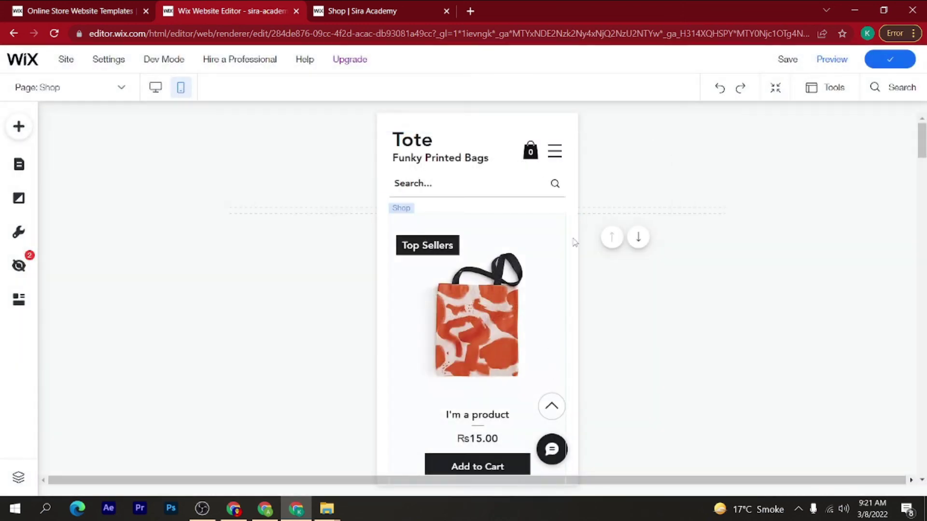
{"action": "scroll", "coordinate": [312, 213], "scroll_direction": "down", "scroll_amount": 10}
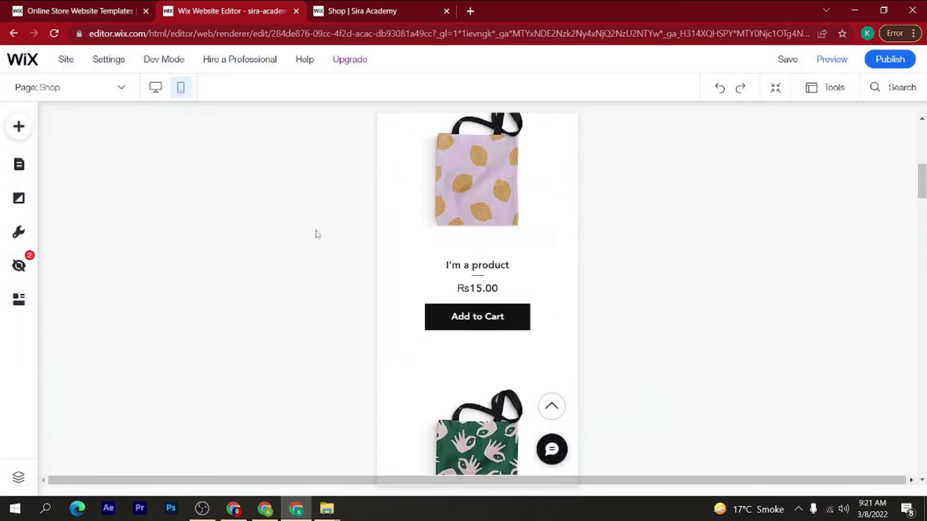
{"action": "scroll", "coordinate": [317, 234], "scroll_direction": "down", "scroll_amount": 10}
{"action": "scroll", "coordinate": [316, 234], "scroll_direction": "up", "scroll_amount": 15}
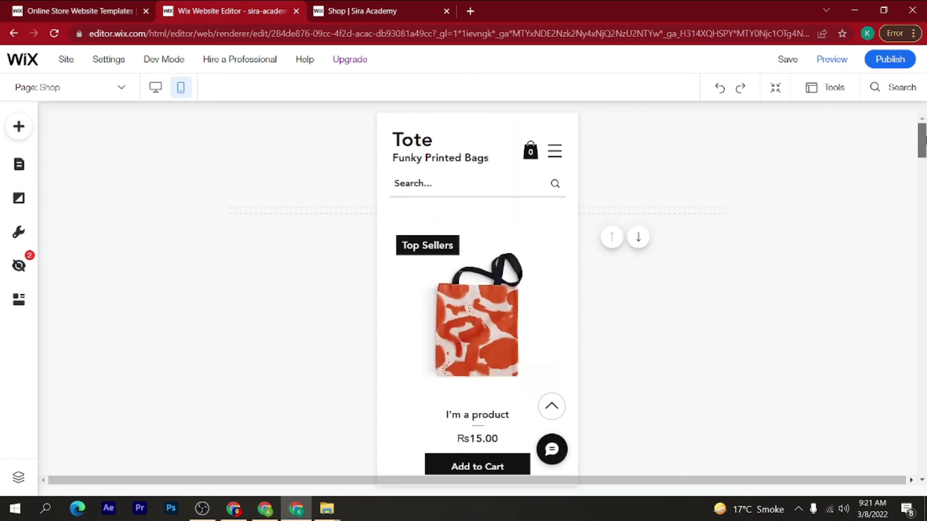
{"action": "mouse_move", "coordinate": [21, 61]}
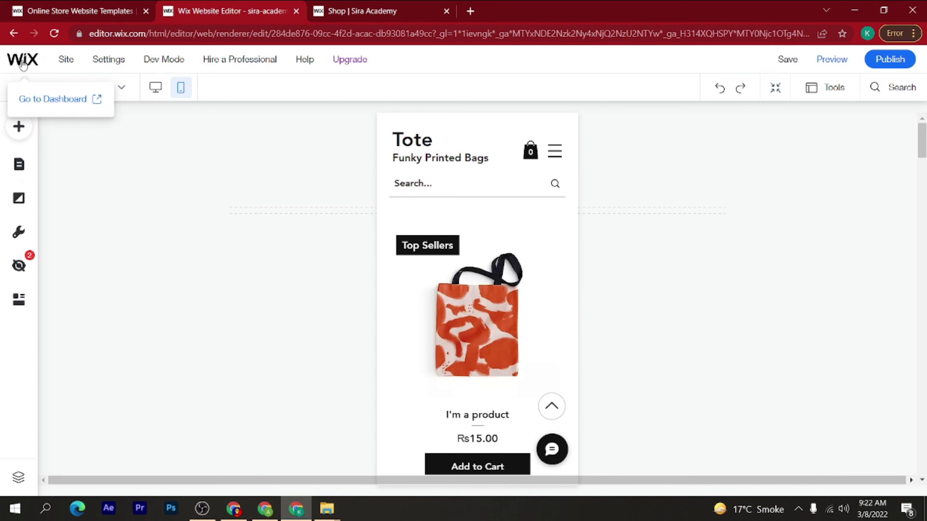
Open the site dashboard in a new tab from the Wix logo menu
{"action": "left_click", "coordinate": [22, 63]}
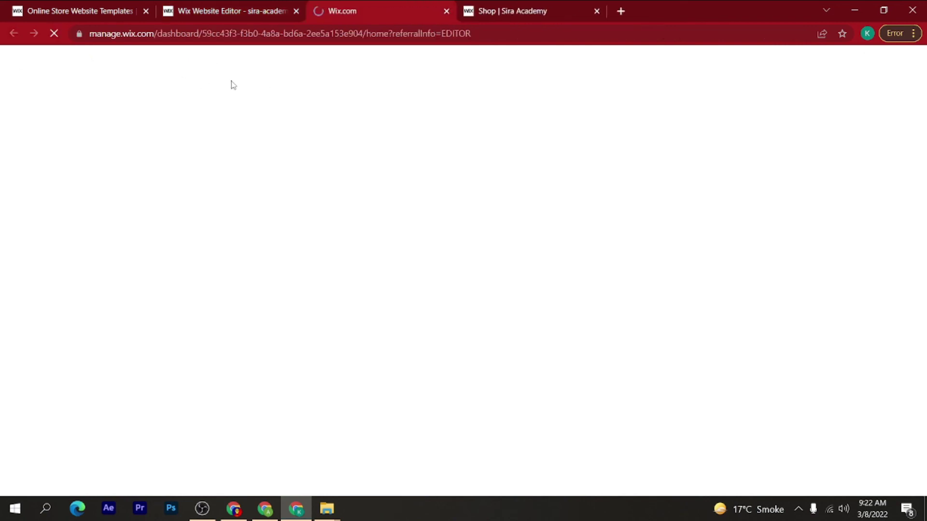